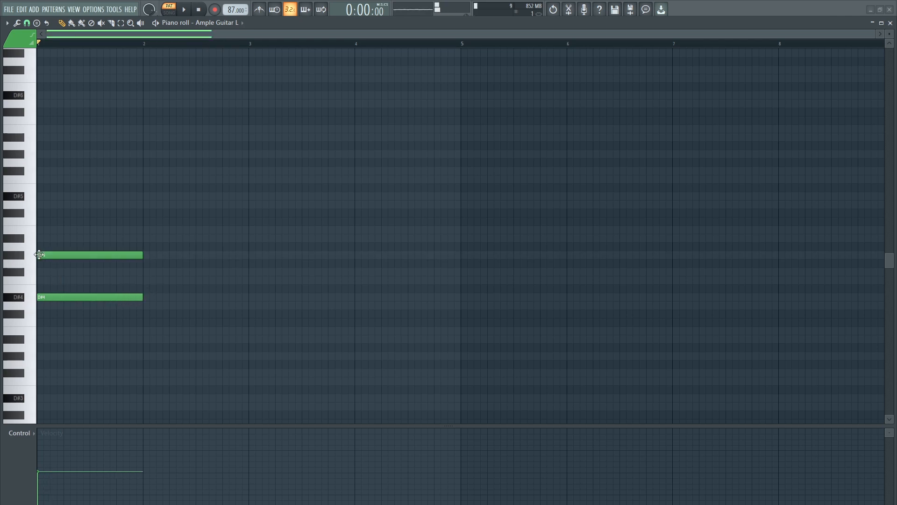
# Step: Shape the bar 1 chord into D#4, F#4 and A#4, trying and deleting a D5 note, and audition it
pyautogui.press('space')
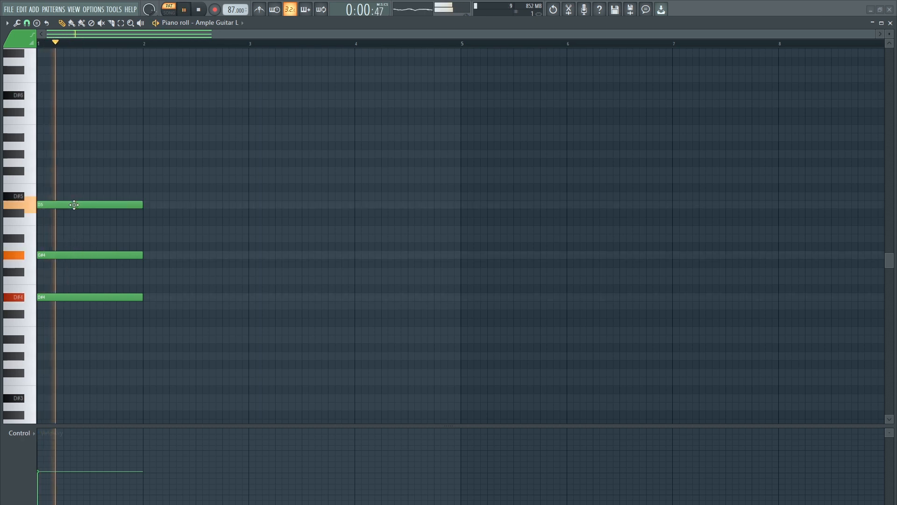
pyautogui.press('space')
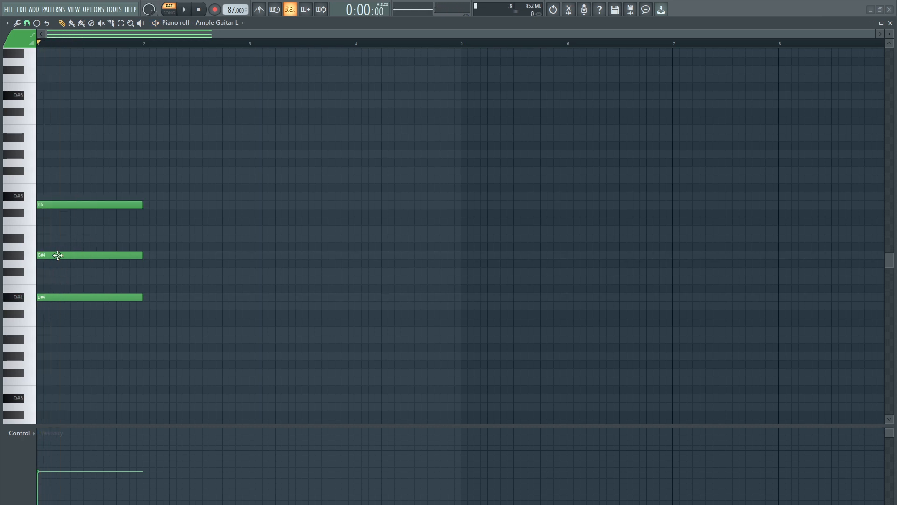
pyautogui.moveTo(57, 255); pyautogui.dragTo(56, 274)
pyautogui.moveTo(66, 217)
pyautogui.mouseDown()
pyautogui.moveTo(60, 236)
pyautogui.moveTo(37, 252)
pyautogui.mouseUp()
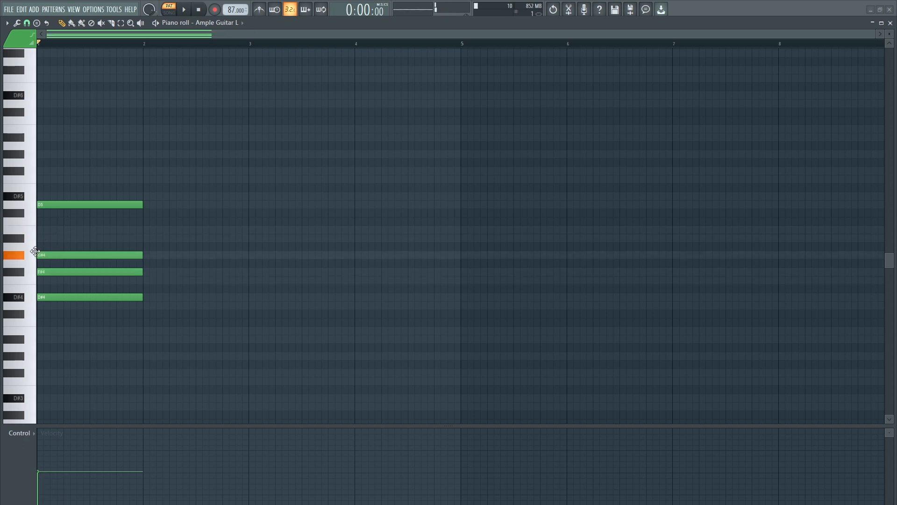
pyautogui.moveTo(35, 252); pyautogui.dragTo(37, 233)
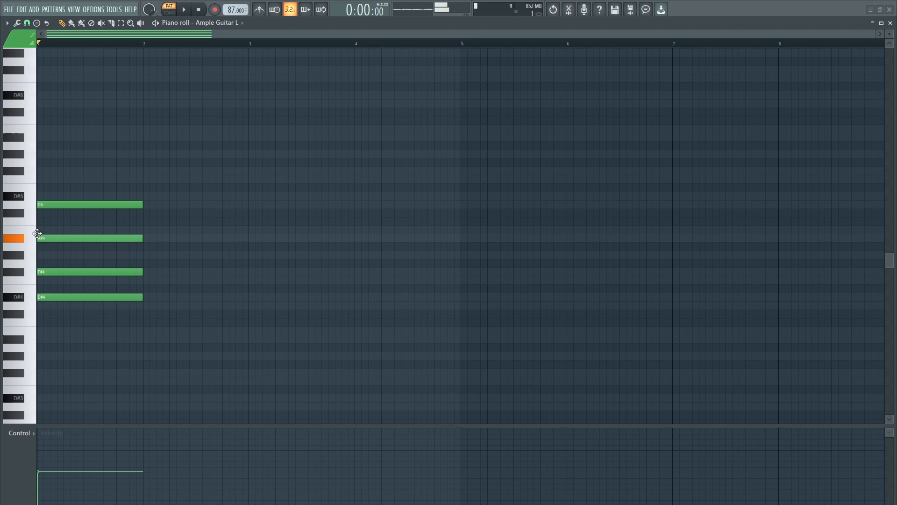
pyautogui.rightClick(61, 203)
pyautogui.press('space')
pyautogui.press('space')
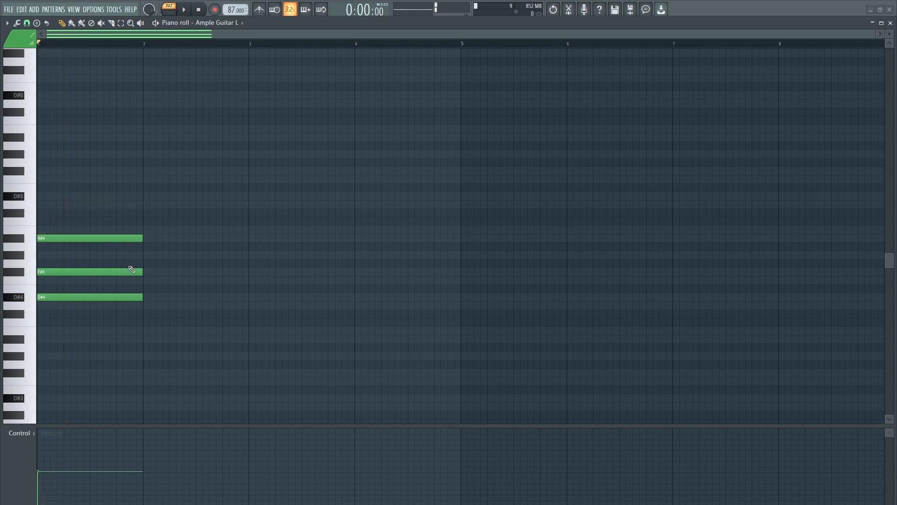
pyautogui.press('space')
pyautogui.press('space')
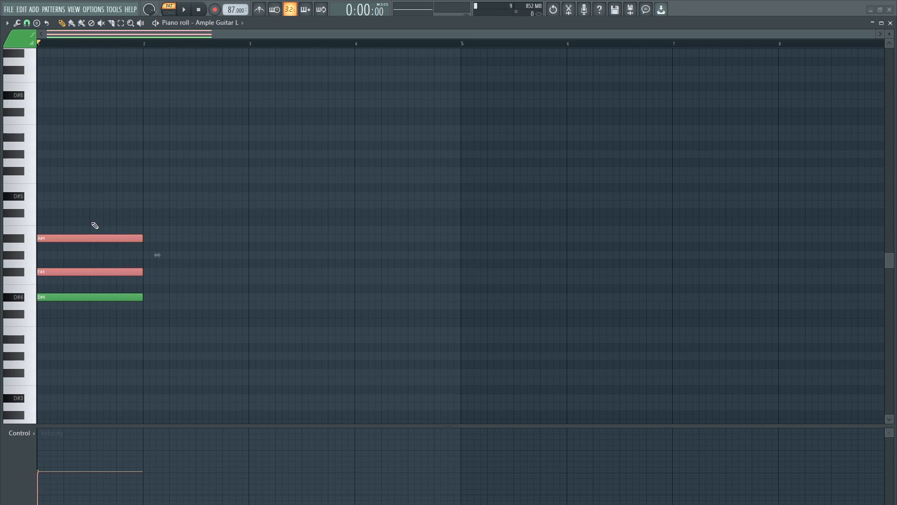
# Step: Try the first chord's F#4 and A#4 notes one octave higher and audition the spread voicing
pyautogui.hotkey('ctrl', 'Up')
pyautogui.press('space')
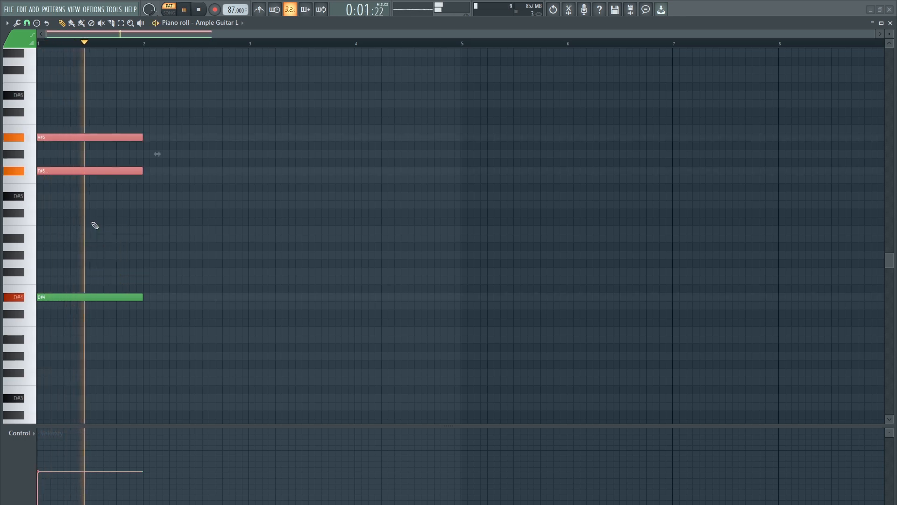
pyautogui.press('space')
pyautogui.press('space')
pyautogui.press('space')
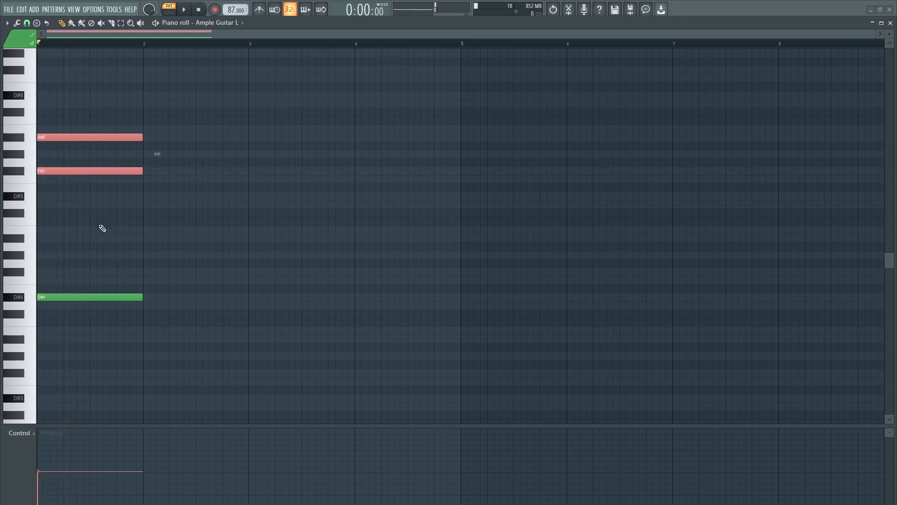
pyautogui.press('space')
# Step: Shorten all three notes of the first chord to three beats and lower its two upper notes by one octave
pyautogui.moveTo(153, 333); pyautogui.dragTo(125, 128)
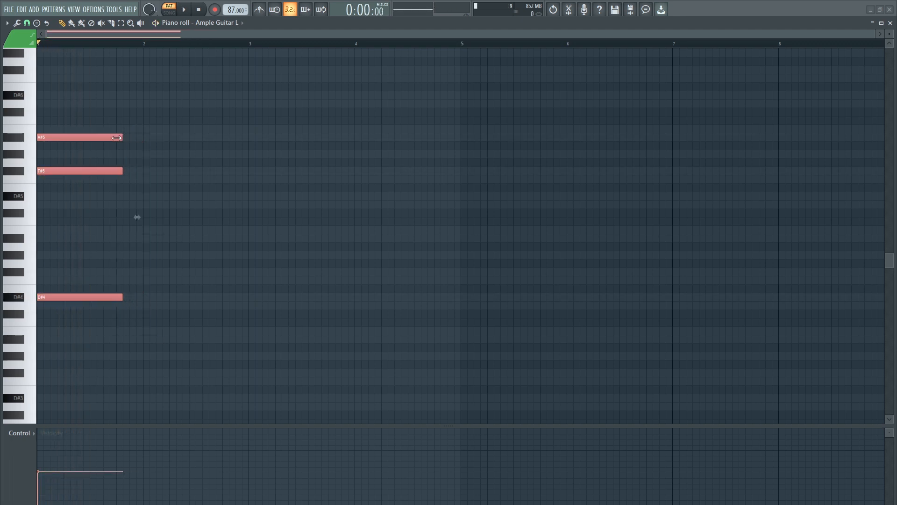
pyautogui.keyDown('ctrl'); pyautogui.click(155, 257); pyautogui.keyUp('ctrl')
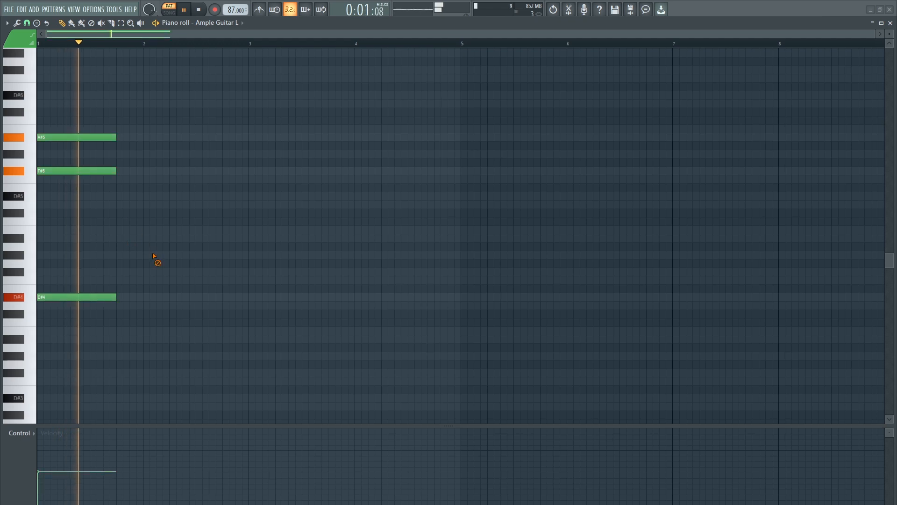
pyautogui.press('space')
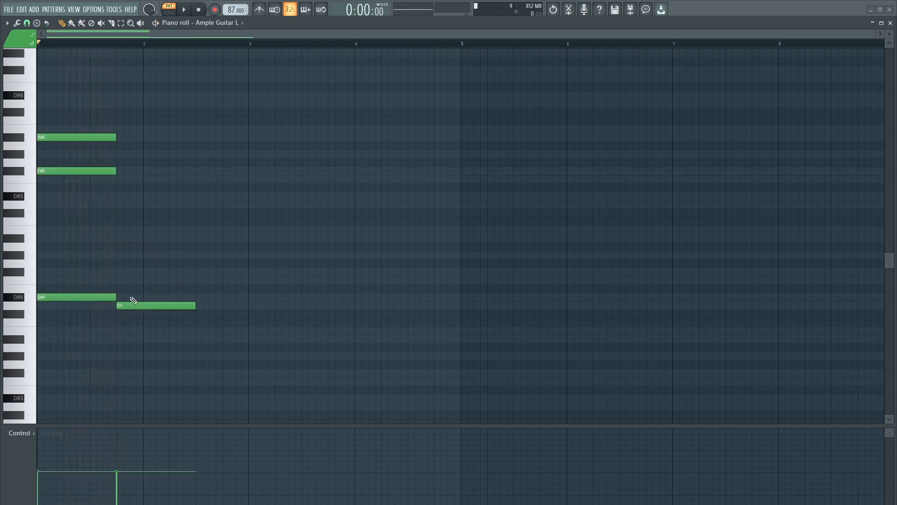
pyautogui.moveTo(91, 155); pyautogui.dragTo(79, 136)
pyautogui.hotkey('ctrl', 'Down')
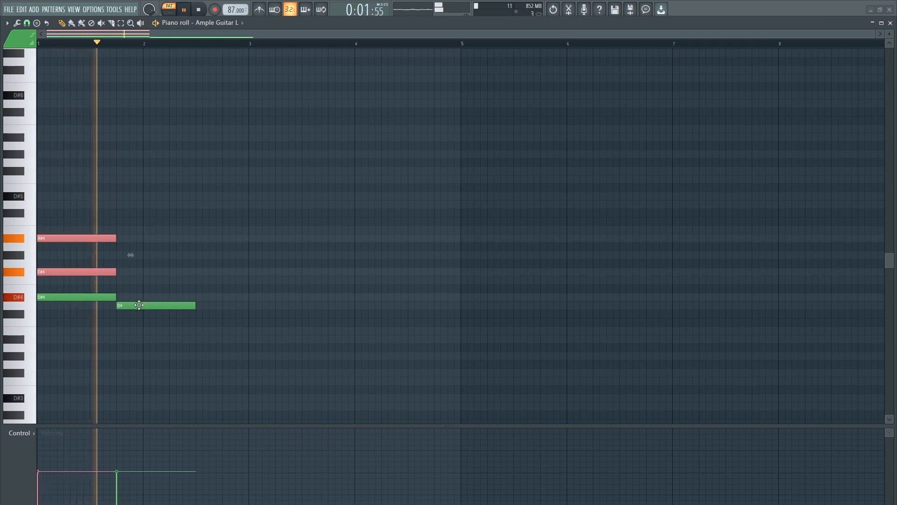
# Step: Build a second chord of B3, D#4 and F#4 right after the first and shorten it to end with bar 1
pyautogui.moveTo(139, 306); pyautogui.dragTo(136, 335)
pyautogui.press('space')
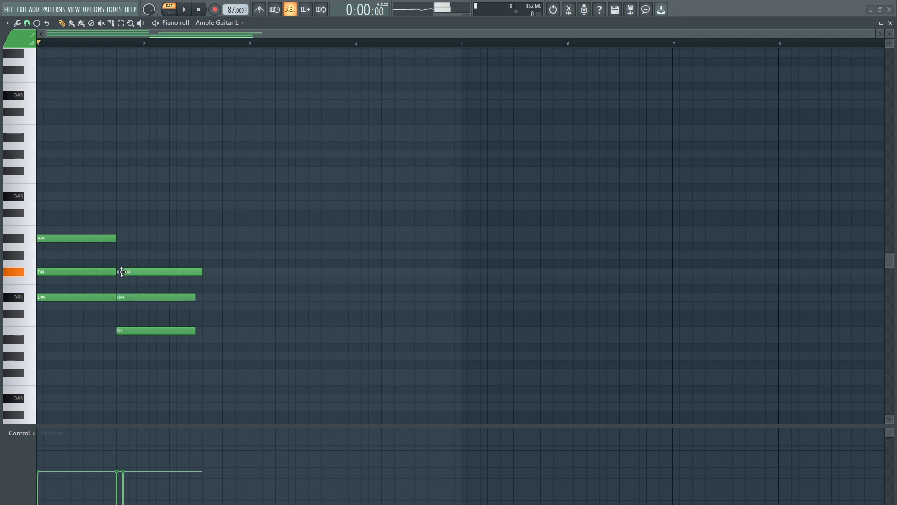
pyautogui.press('space')
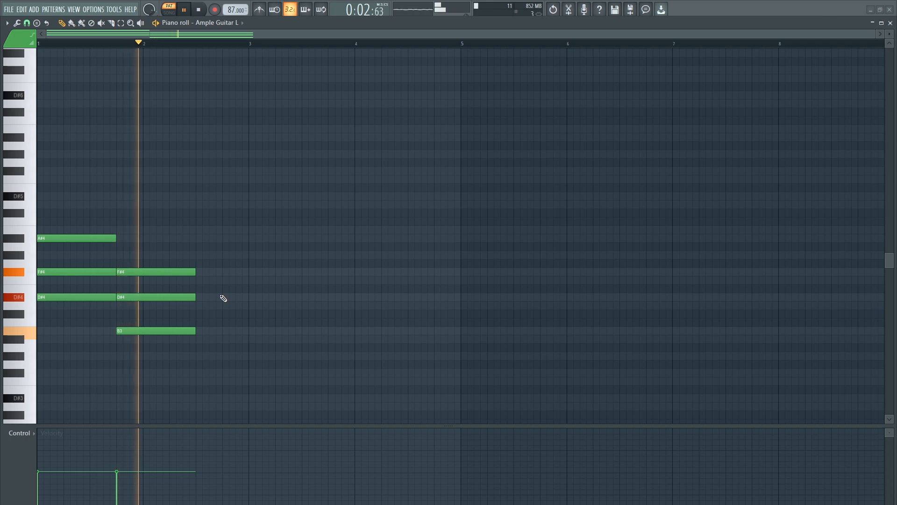
pyautogui.press('space')
pyautogui.press('space')
pyautogui.moveTo(197, 342); pyautogui.dragTo(139, 271)
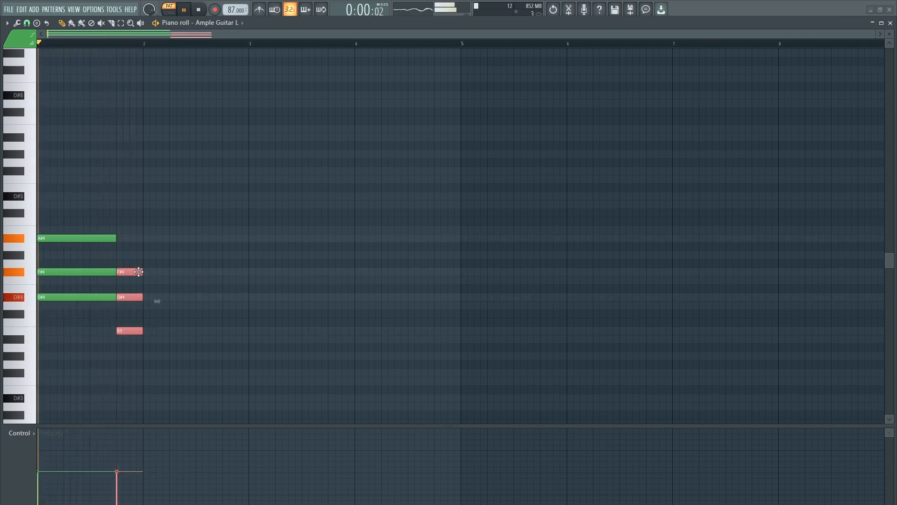
# Step: Build a three-beat chord of D4, F#4 and A#4 at the start of bar 2 and audition the transition into it
pyautogui.click(150, 306)
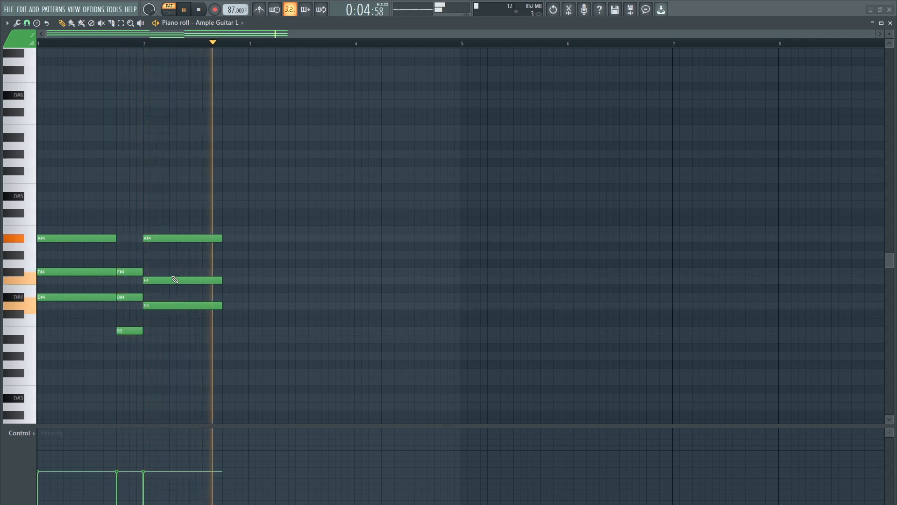
pyautogui.press('space')
pyautogui.moveTo(168, 280); pyautogui.dragTo(168, 270)
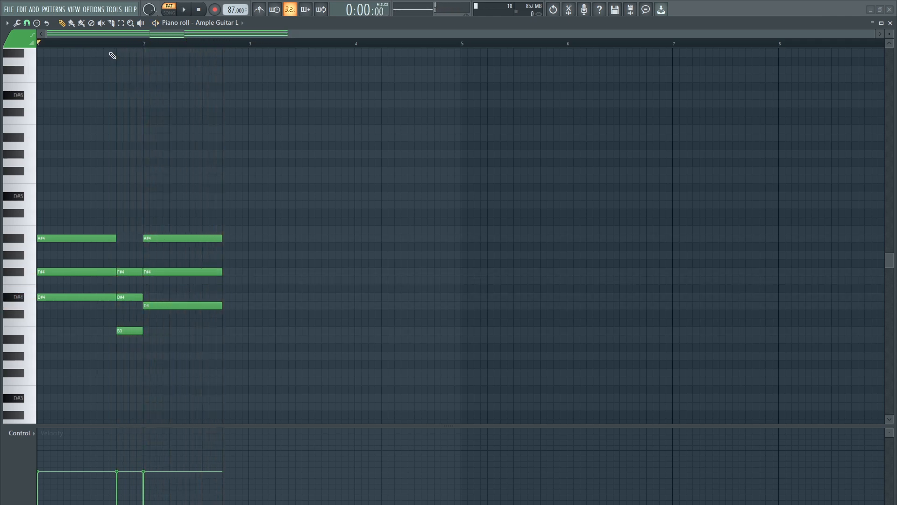
pyautogui.click(112, 44)
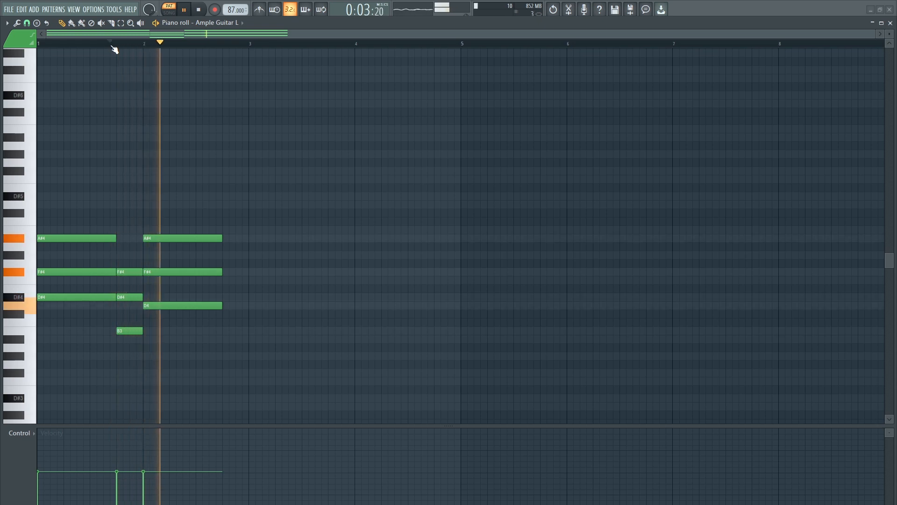
pyautogui.press('space')
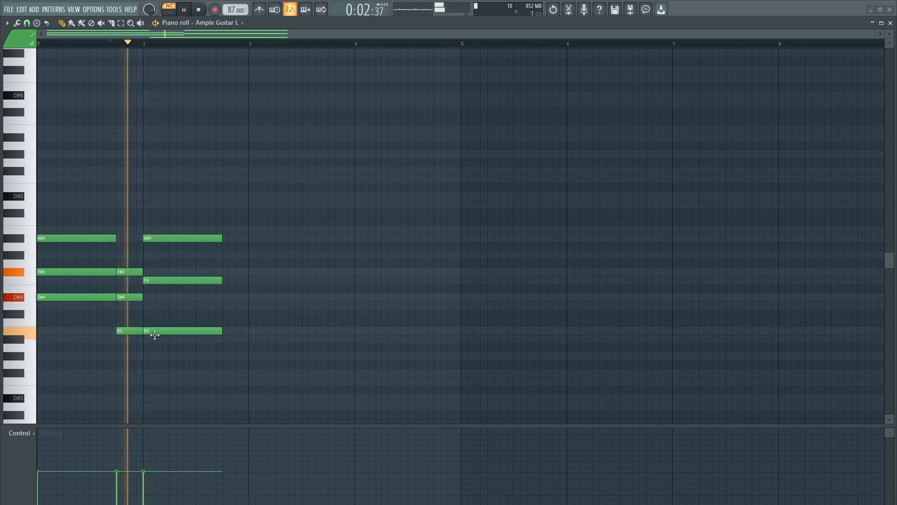
# Step: Raise the bar 2 chord's lowest note from B3 to D4 and the second chord's top note to A#4, auditioning the change
pyautogui.press('space')
pyautogui.moveTo(156, 329); pyautogui.dragTo(157, 320)
pyautogui.rightClick(157, 320)
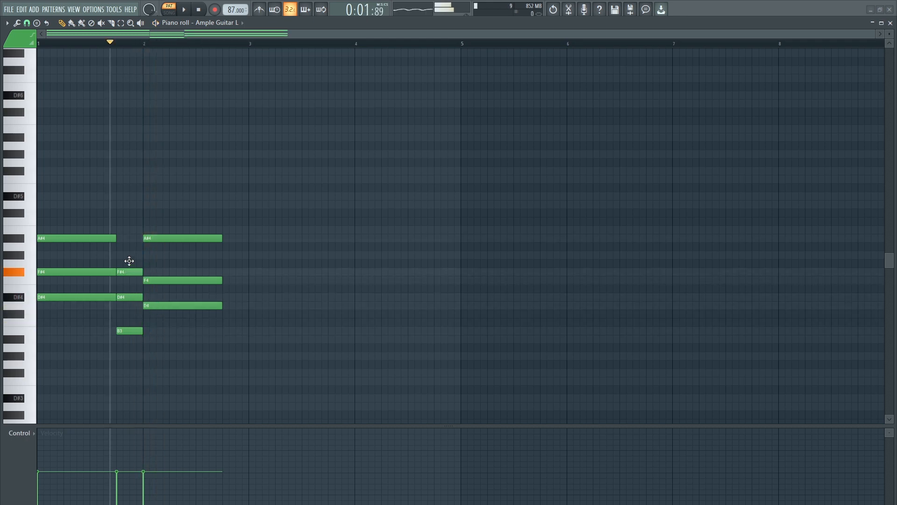
pyautogui.press('space')
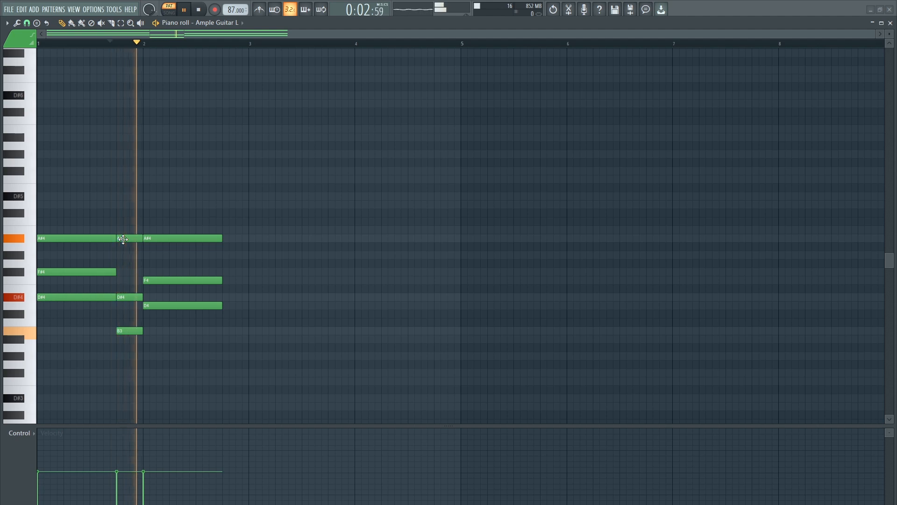
pyautogui.press('space')
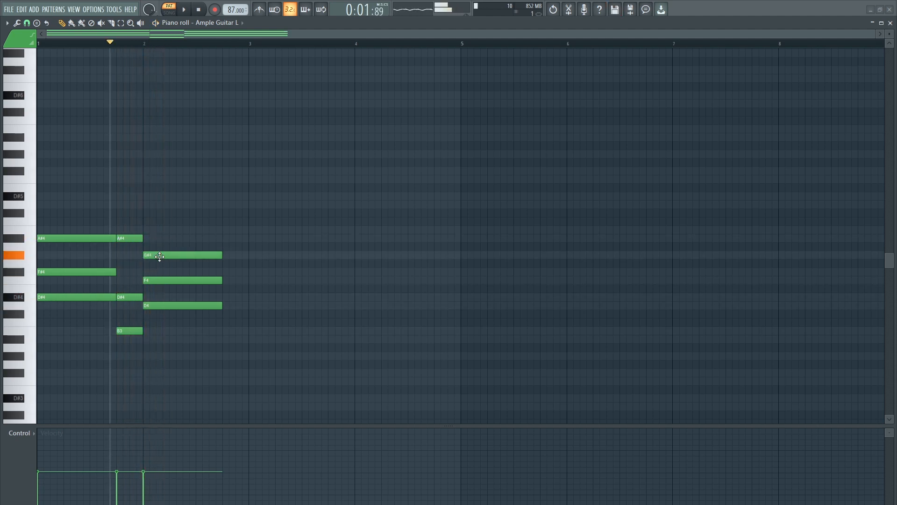
# Step: Revoice the bar 2 chord as B3, D#4 and G#4 and audition the progression
pyautogui.press('space')
pyautogui.press('space')
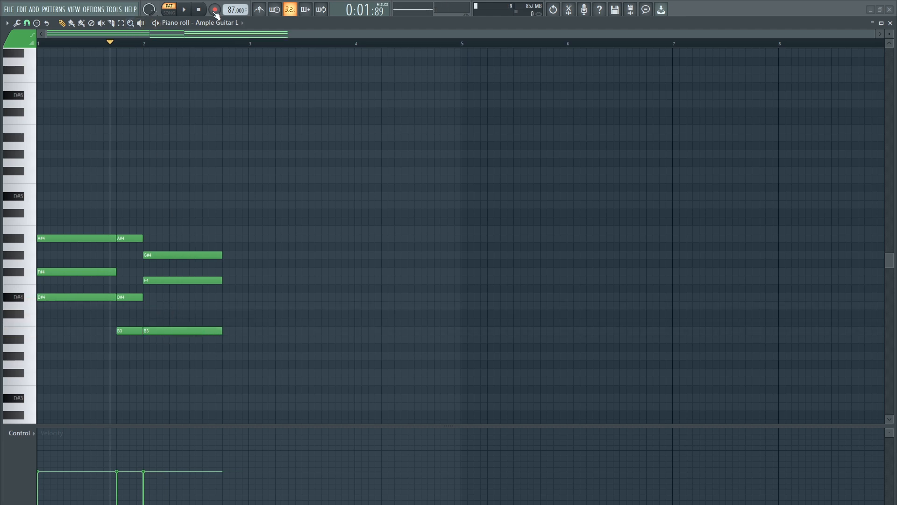
pyautogui.press('space')
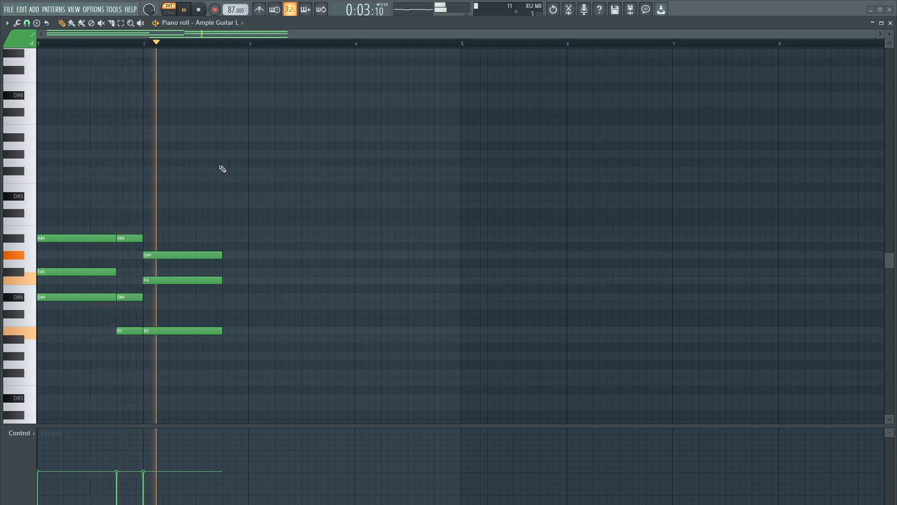
pyautogui.press('space')
pyautogui.moveTo(164, 283); pyautogui.dragTo(164, 300)
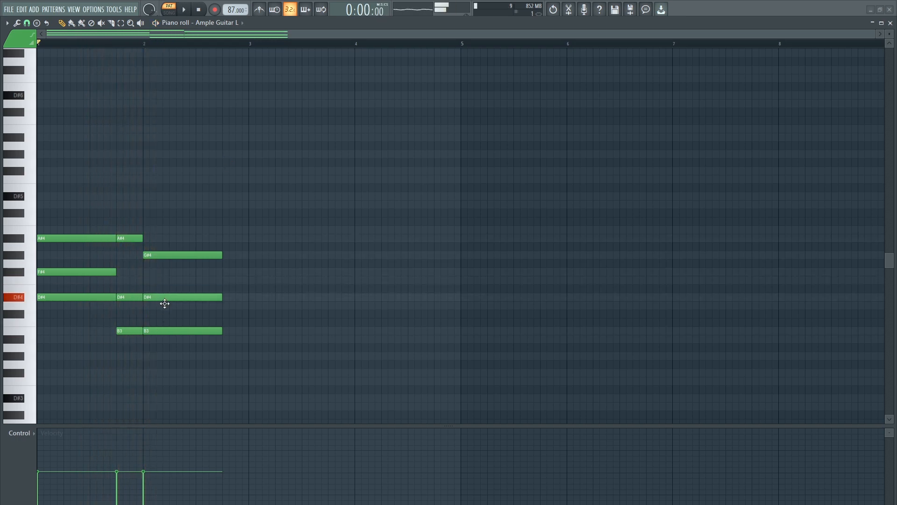
pyautogui.press('space')
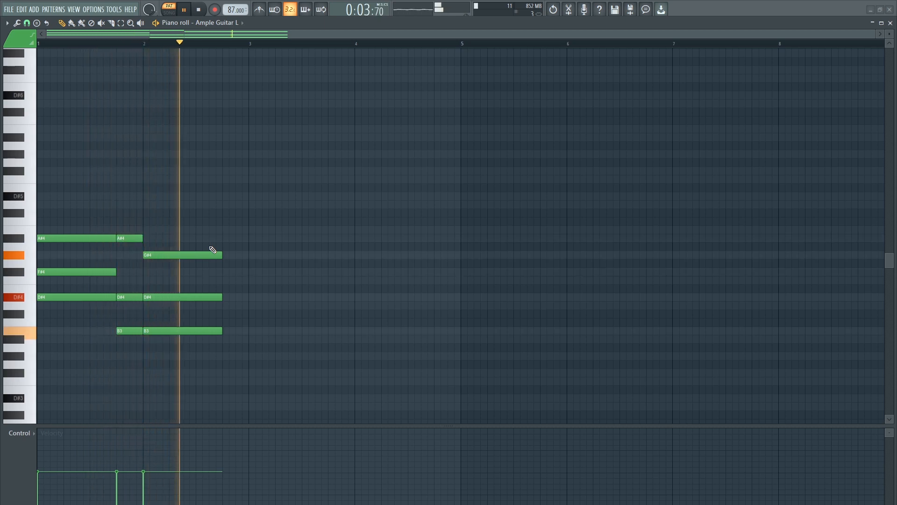
# Step: Add a one-beat chord of D4, F4 and A#4 at the end of bar 2 and play it back
pyautogui.press('space')
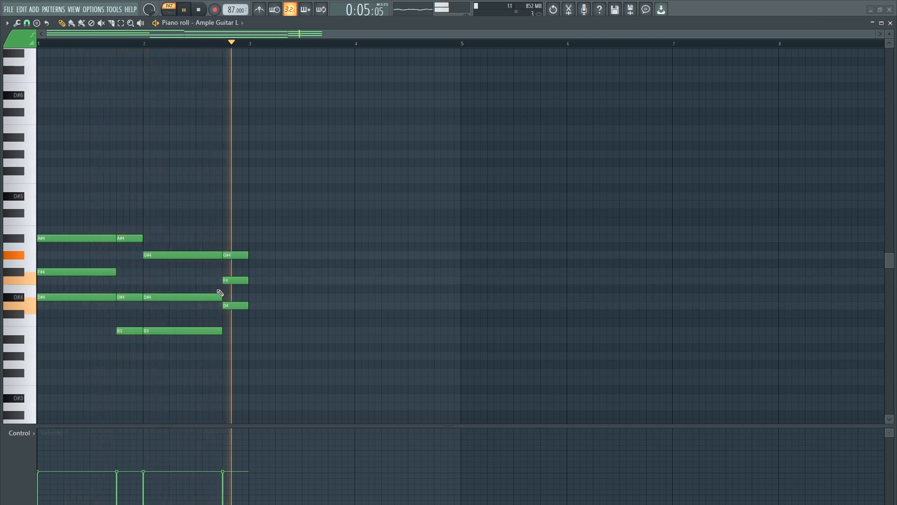
pyautogui.press('space')
pyautogui.press('space')
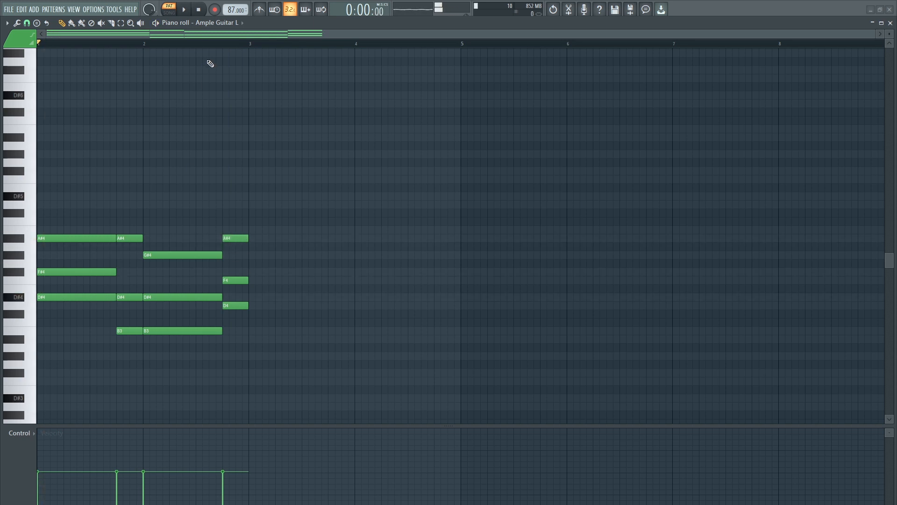
pyautogui.press('space')
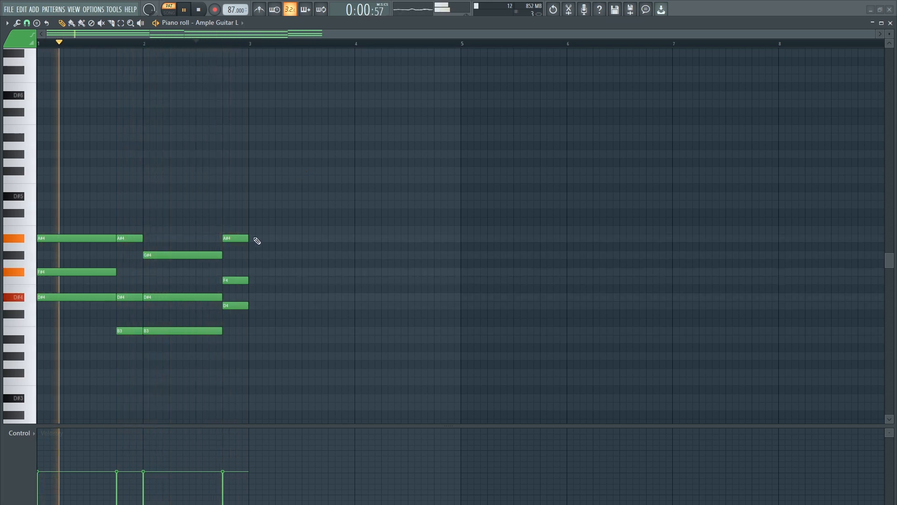
# Step: Try F#4 as the last chord's middle note, return it to F4, and audition the progression
pyautogui.press('space')
pyautogui.press('space')
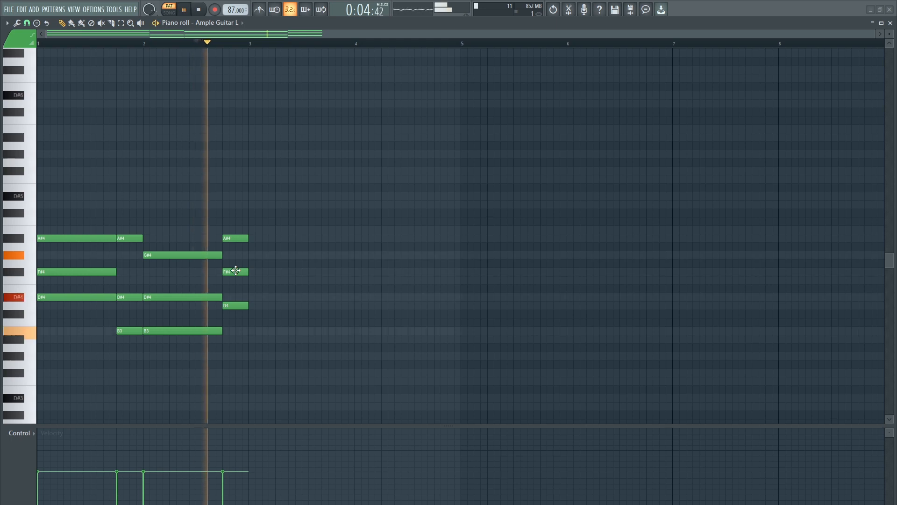
pyautogui.press('space')
pyautogui.press('space')
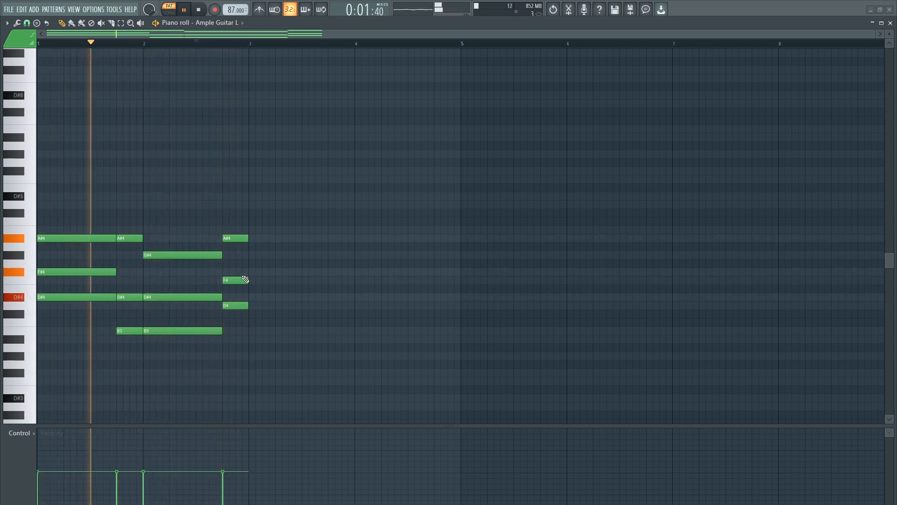
pyautogui.press('space')
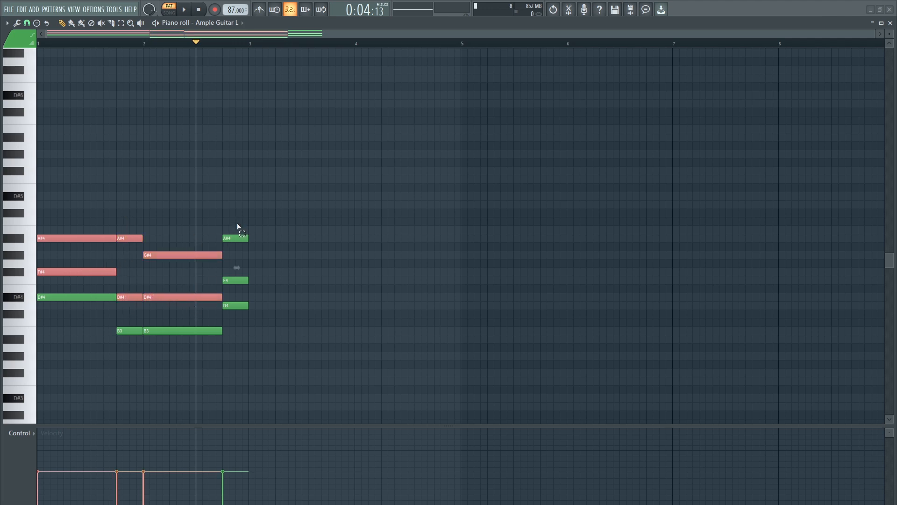
# Step: Raise the two upper notes of all four chords by one octave, audition the result, and clear the selection
pyautogui.hotkey('ctrl', 'Up')
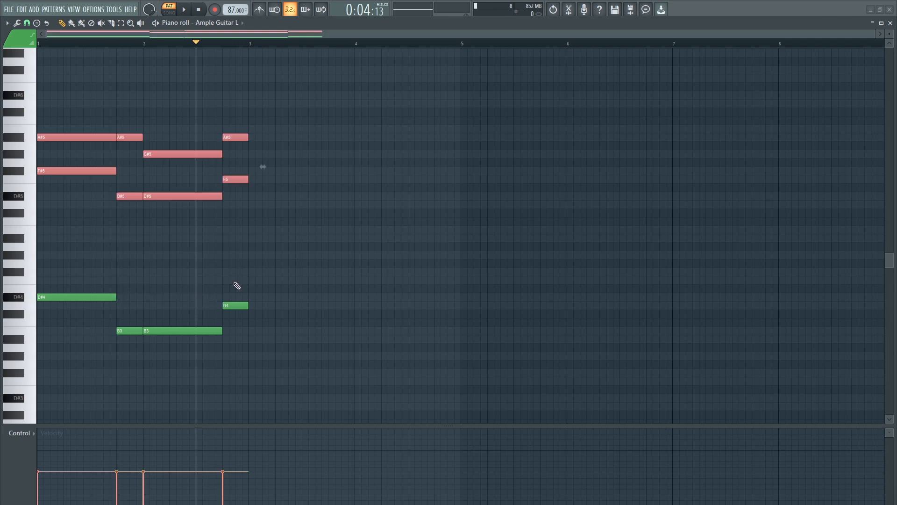
pyautogui.press('space')
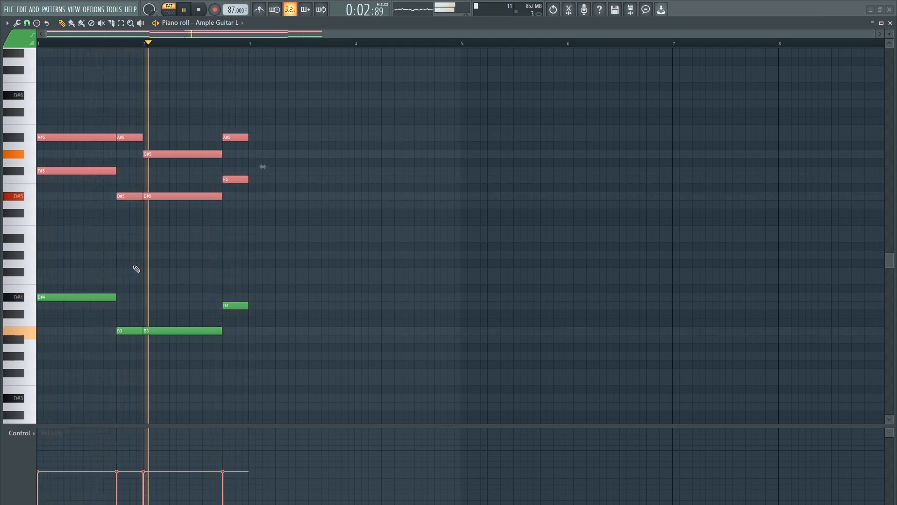
pyautogui.press('space')
pyautogui.rightClick(276, 274)
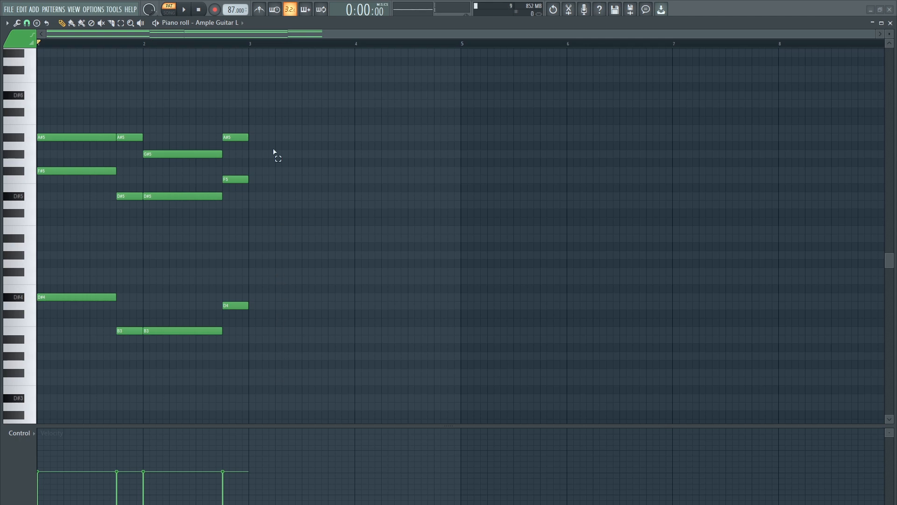
# Step: Duplicate the two-bar progression into bars 3 and 4 and raise the middle notes of bar 4's two chords to D#6 and F6
pyautogui.hotkey('ctrl', 'a')
pyautogui.moveTo(50, 135); pyautogui.dragTo(259, 134)
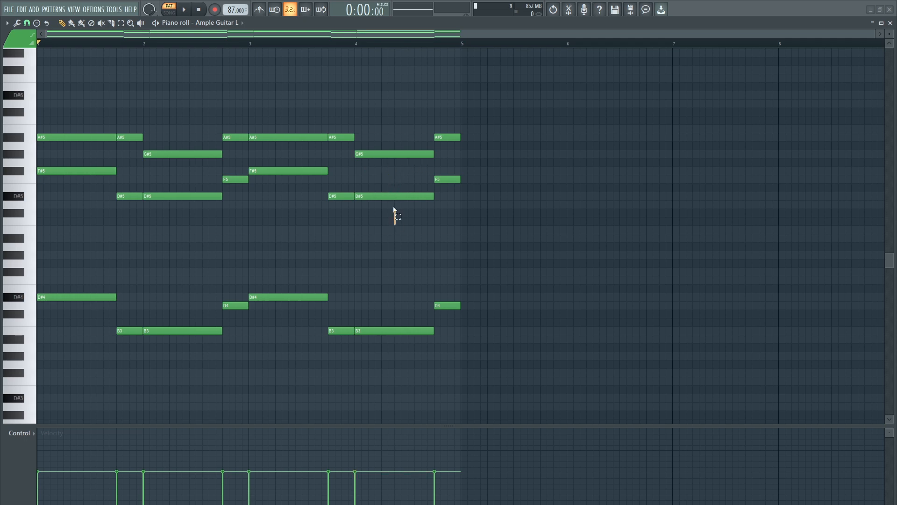
pyautogui.hotkey('ctrl', 'Up')
pyautogui.press('space')
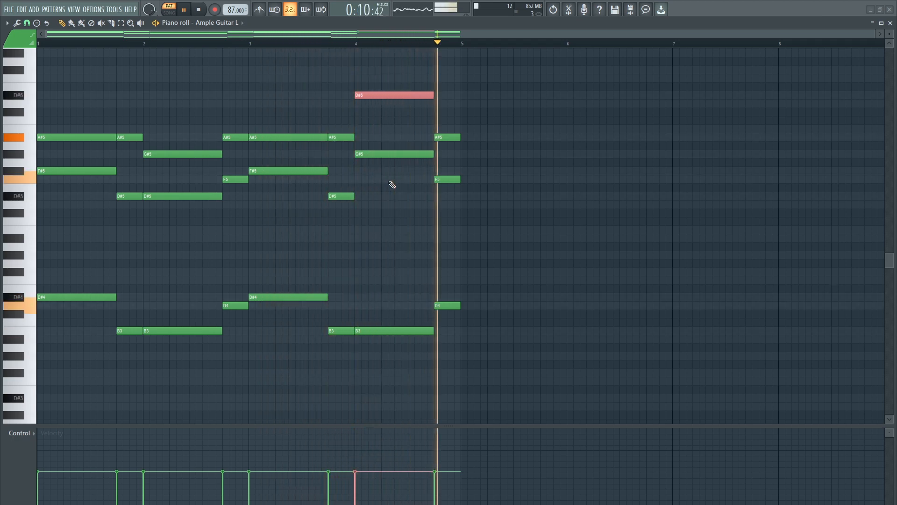
pyautogui.click(451, 179)
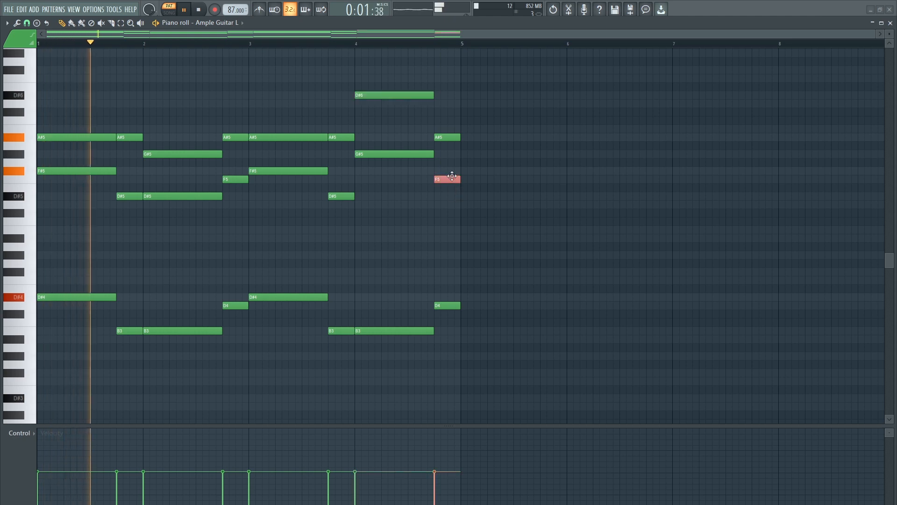
pyautogui.hotkey('ctrl', 'Up')
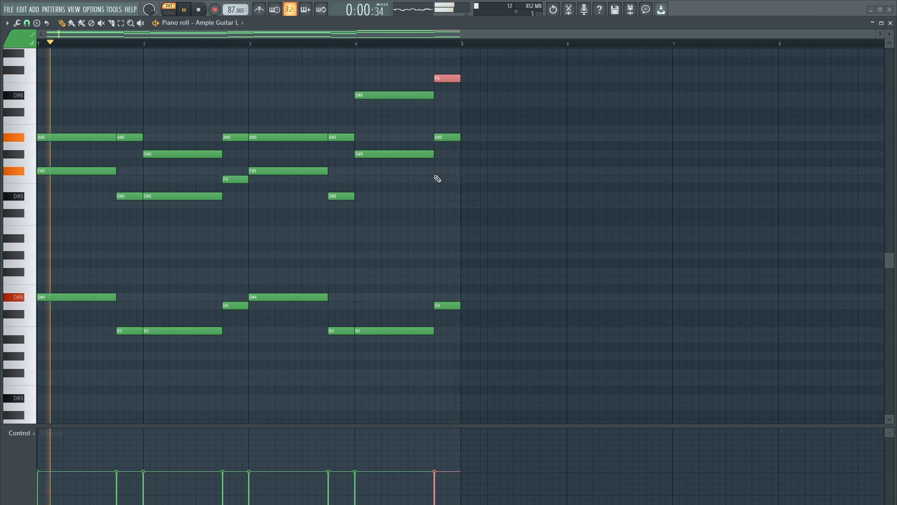
pyautogui.press('space')
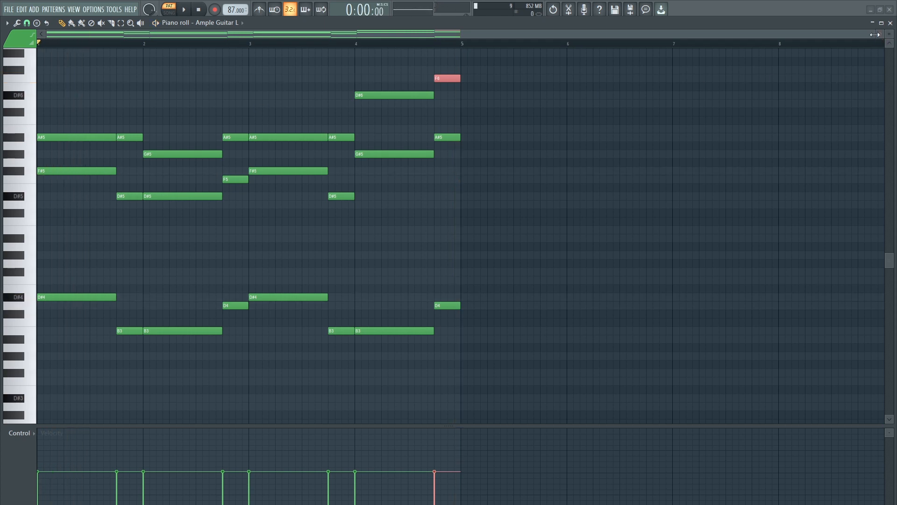
# Step: Add bar 1 melody notes: D#6 on beat 2, A#5 half a beat after it, and A#5 half a beat after beat 3
pyautogui.moveTo(875, 35); pyautogui.dragTo(613, 35)
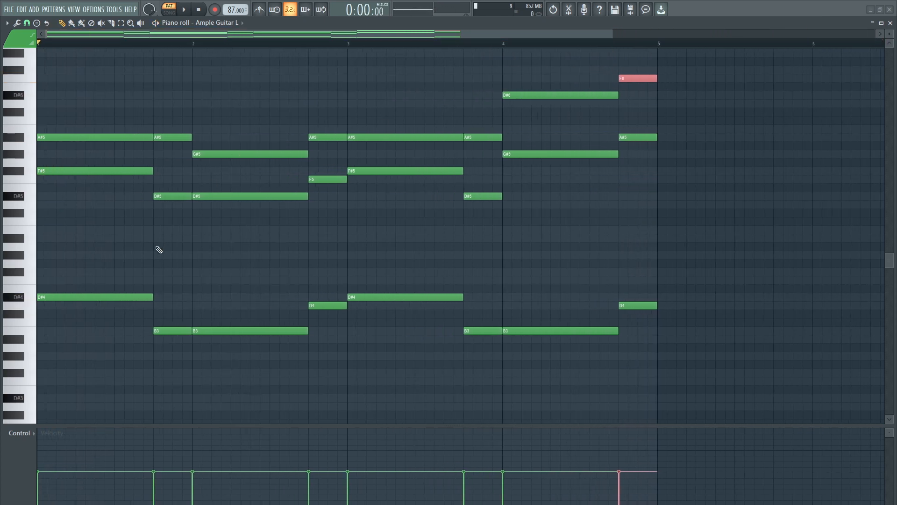
pyautogui.scroll(3, 159, 250)
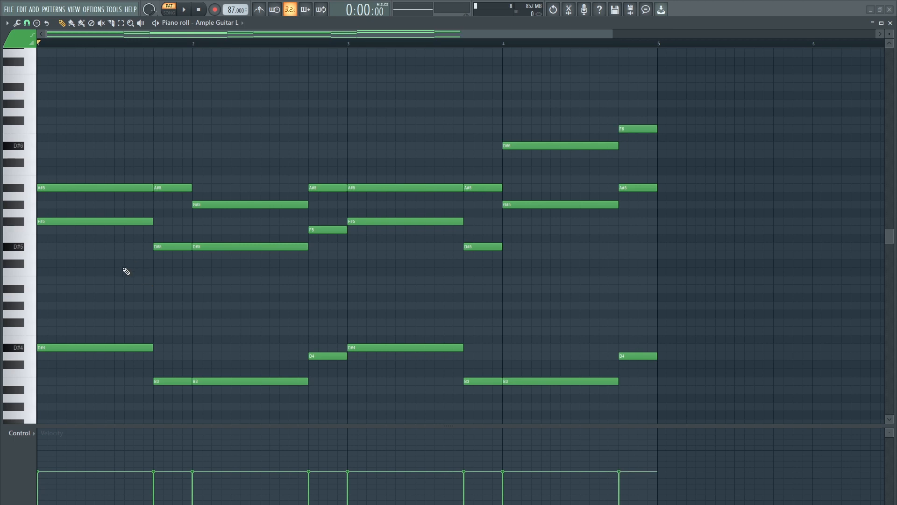
pyautogui.press('space')
pyautogui.press('space')
pyautogui.press('space')
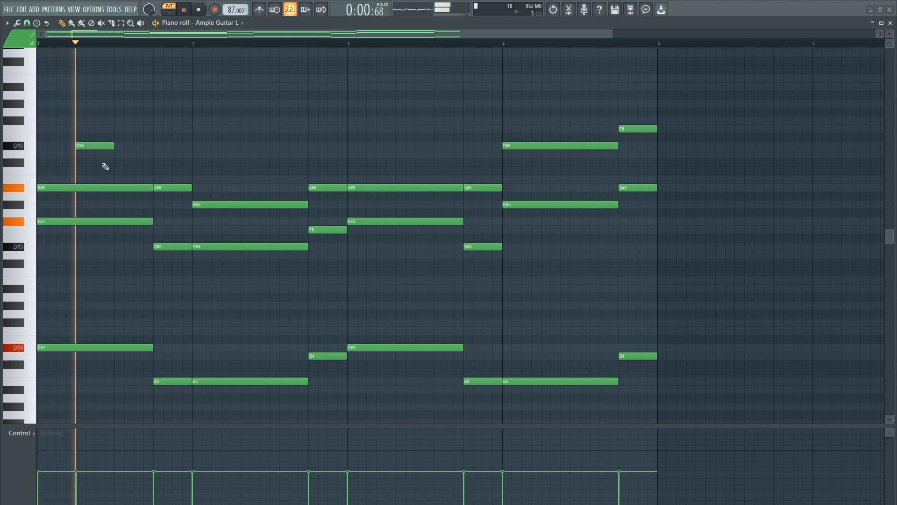
pyautogui.press('space')
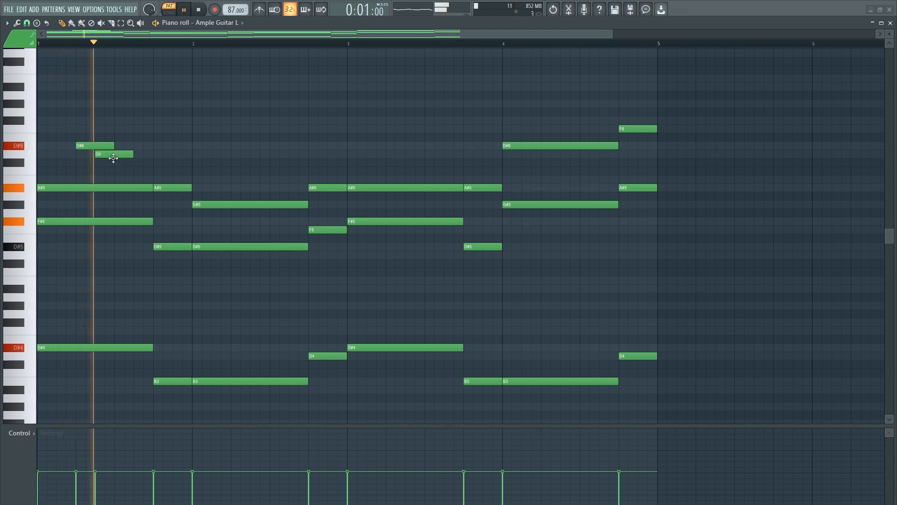
pyautogui.press('space')
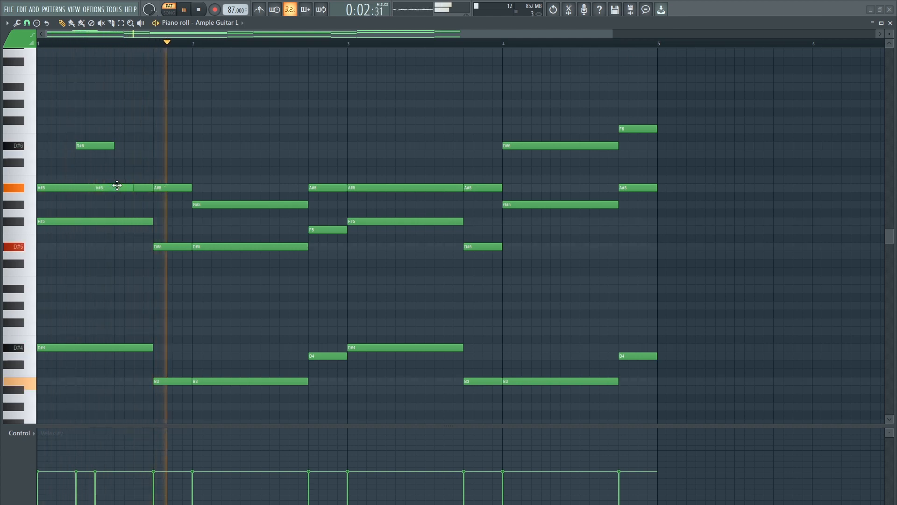
pyautogui.press('space')
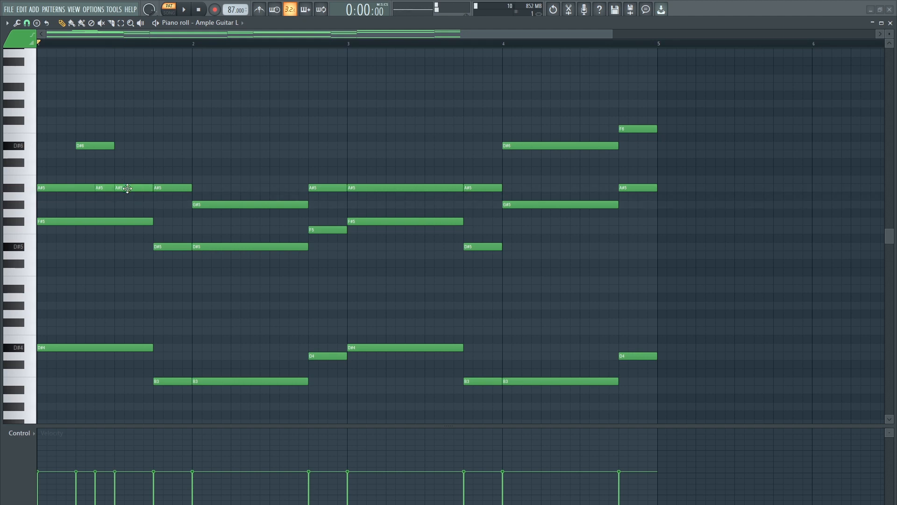
pyautogui.press('space')
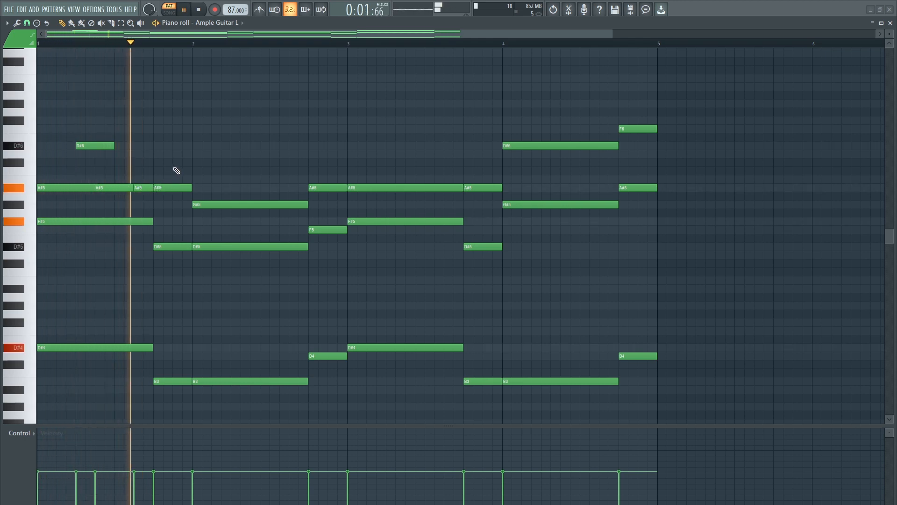
# Step: Add bar 2 melody notes: B5 on beat 2, A#5 half a beat after it, and A#5 half a beat after beat 3
pyautogui.scroll(-1, 174, 169)
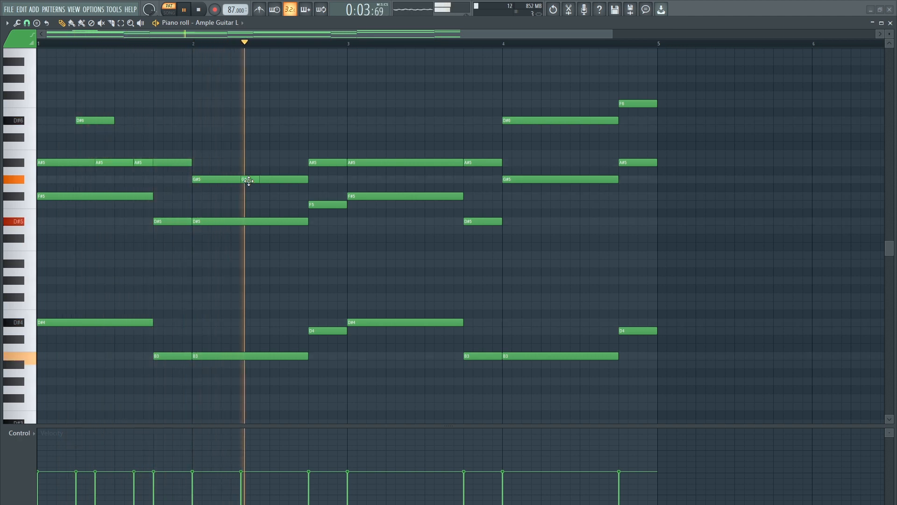
pyautogui.press('space')
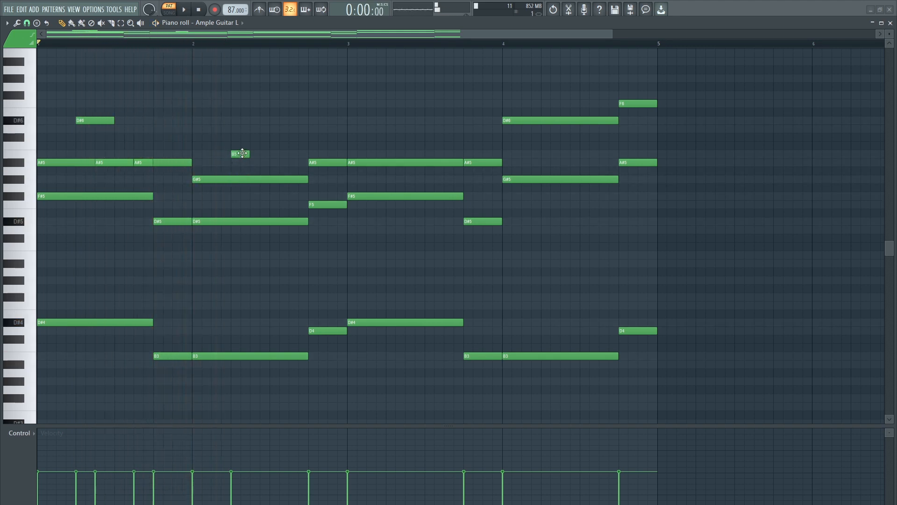
pyautogui.press('space')
pyautogui.moveTo(249, 153); pyautogui.dragTo(269, 154)
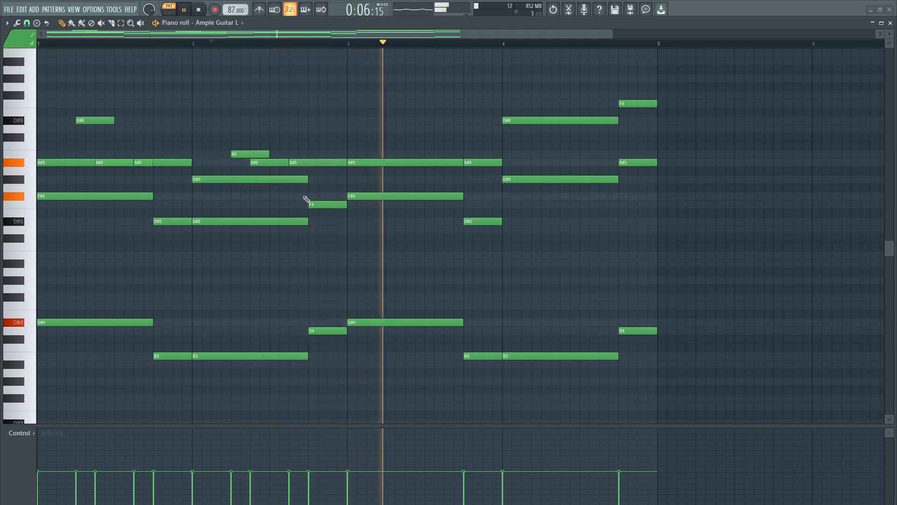
pyautogui.press('space')
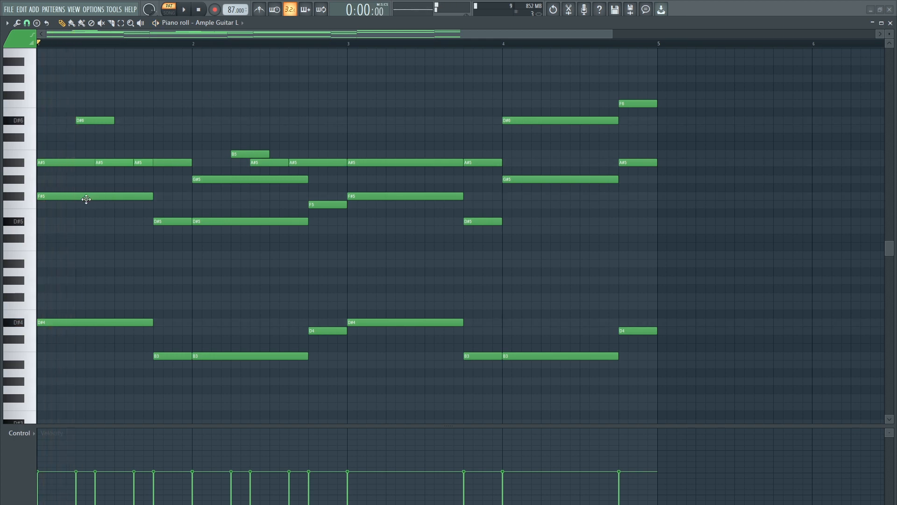
# Step: Delay the long F#5 in bar 1, D#5 in bar 2 and F#5 in bar 3 by half a beat while auditioning
pyautogui.press('space')
pyautogui.press('space')
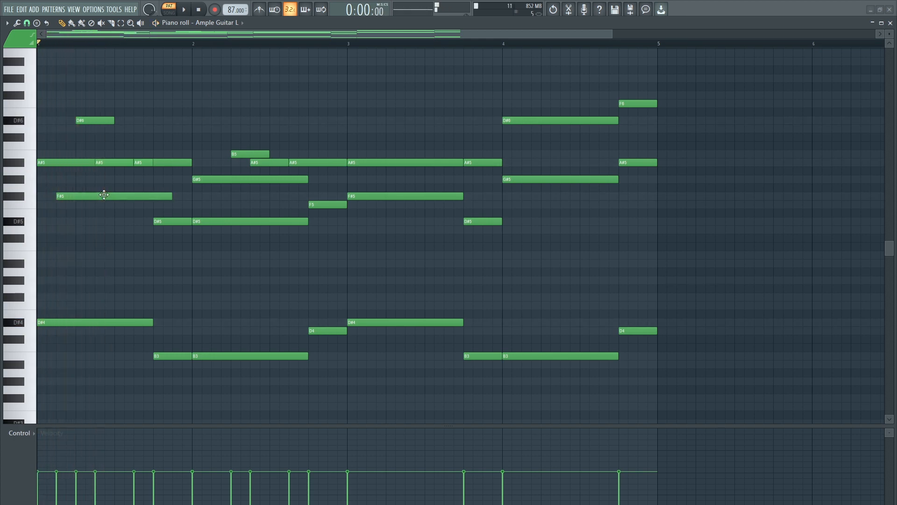
pyautogui.press('space')
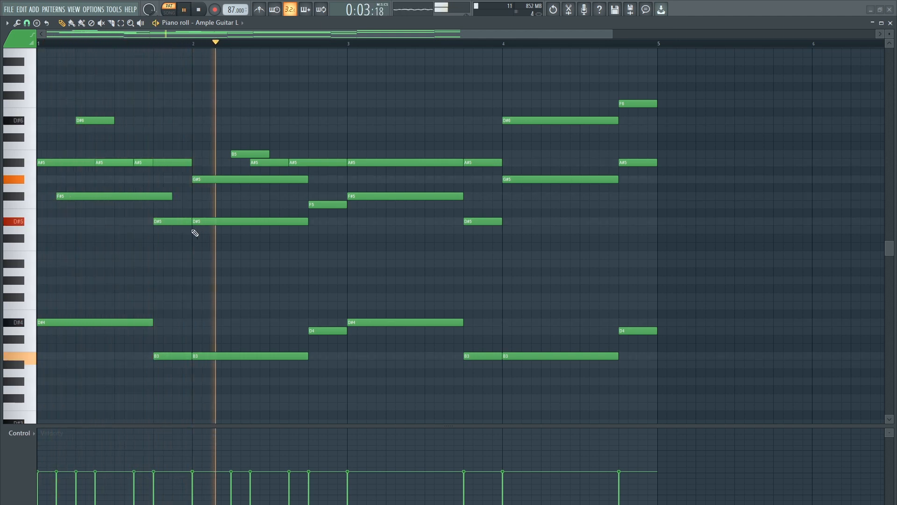
pyautogui.press('space')
pyautogui.press('space')
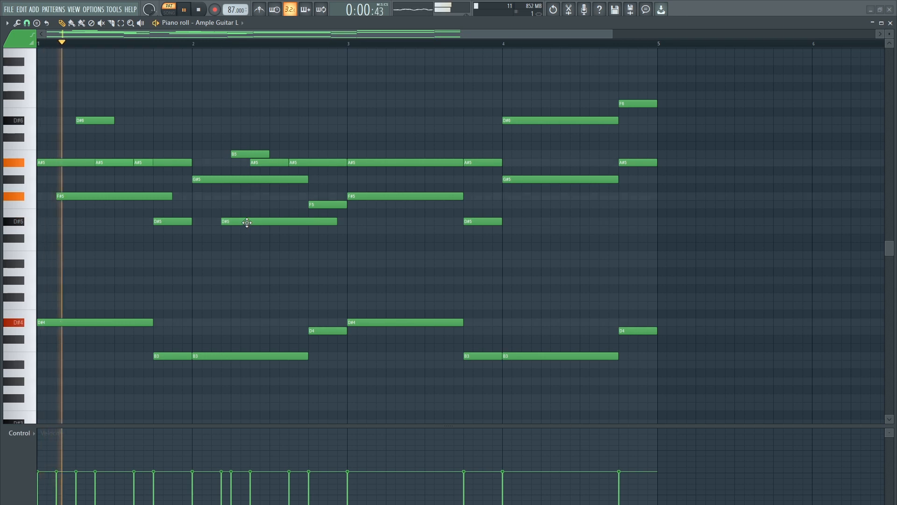
pyautogui.moveTo(246, 223); pyautogui.dragTo(240, 224)
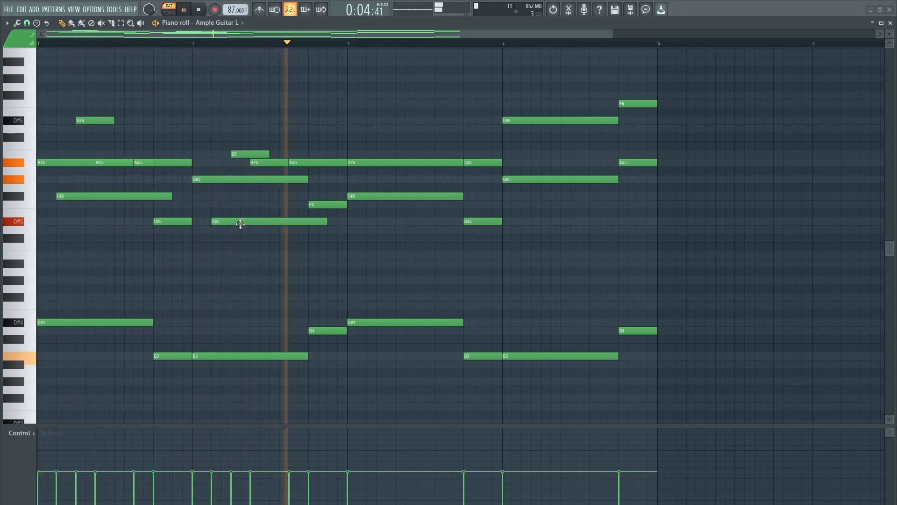
pyautogui.press('space')
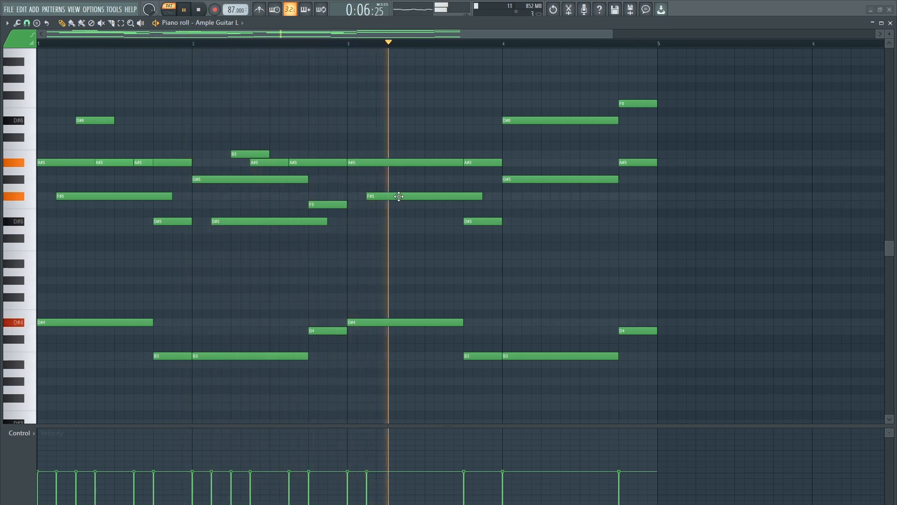
# Step: Add melody notes to bar 3, with D#6 on beat 2 and A#5 half a beat after it, and play them back
pyautogui.press('space')
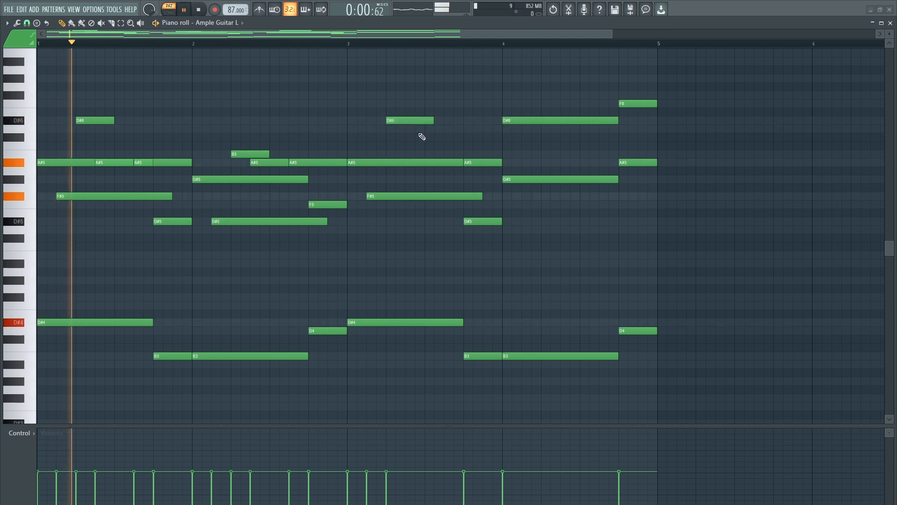
pyautogui.click(426, 153)
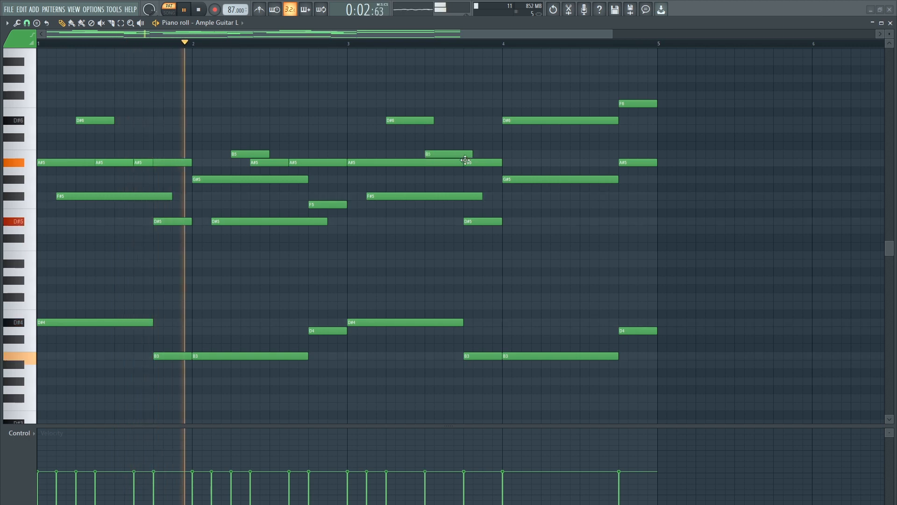
pyautogui.rightClick(473, 163)
pyautogui.moveTo(461, 162); pyautogui.dragTo(442, 162)
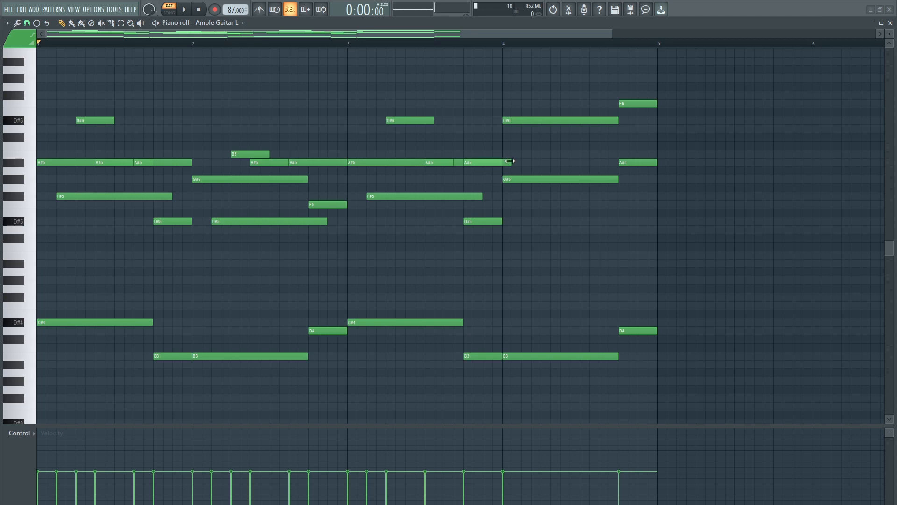
pyautogui.press('space')
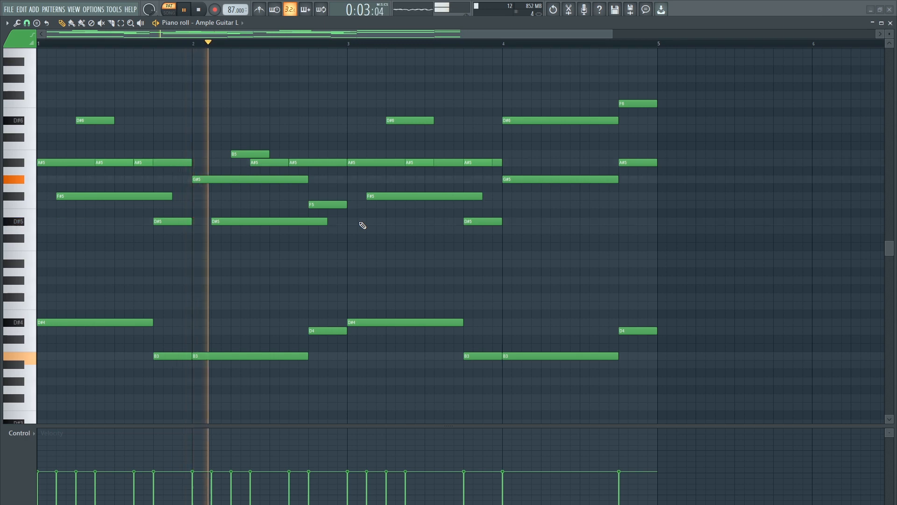
# Step: Set the tempo to 89 BPM and add another A#5 half a beat after beat 3 of bar 3
pyautogui.scroll(3, 229, 12)
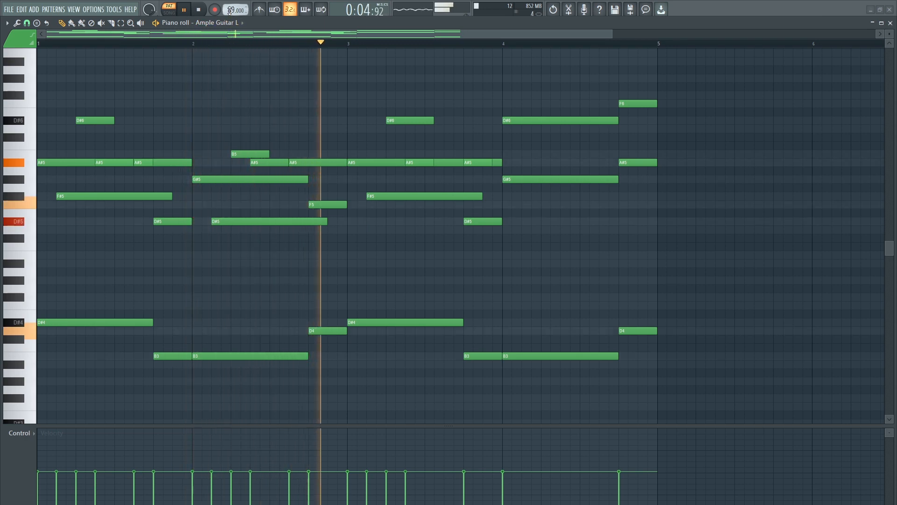
pyautogui.scroll(-1, 230, 11)
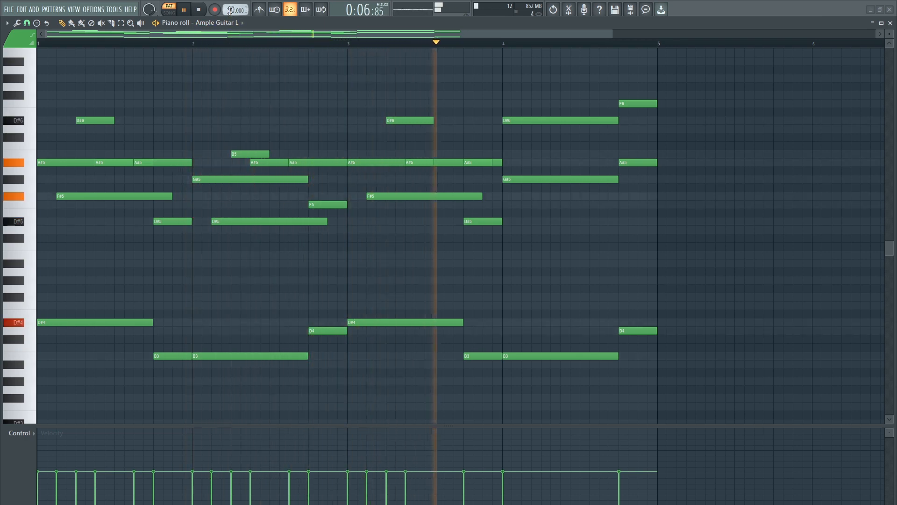
pyautogui.press('space')
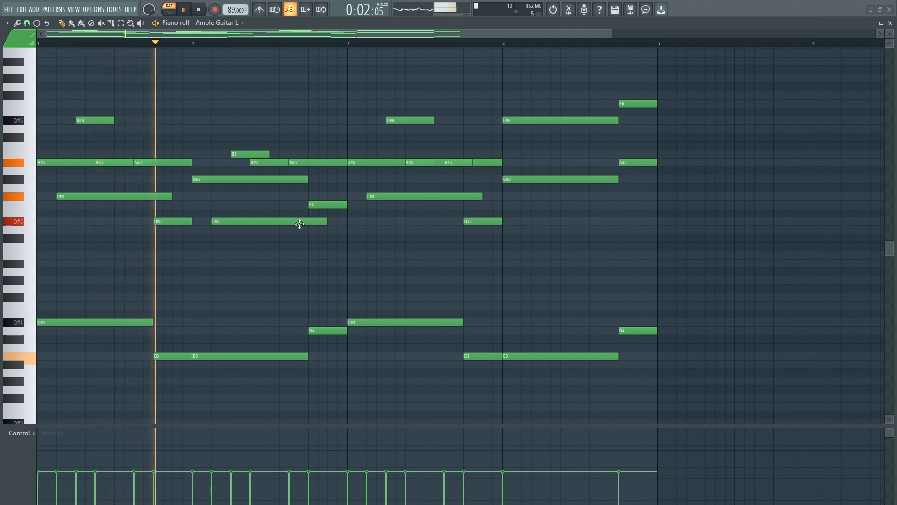
# Step: Try an extra D#5 note on beat 3 of bar 1 and delete it
pyautogui.press('space')
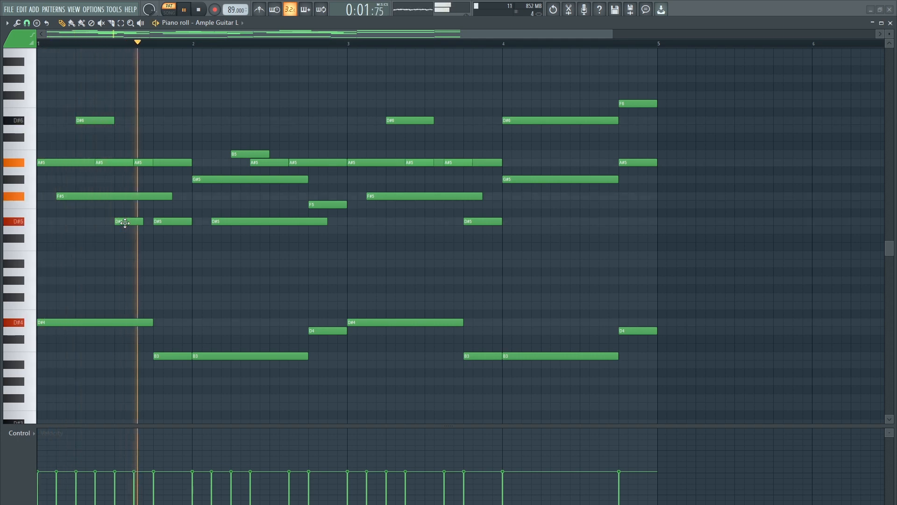
pyautogui.rightClick(126, 223)
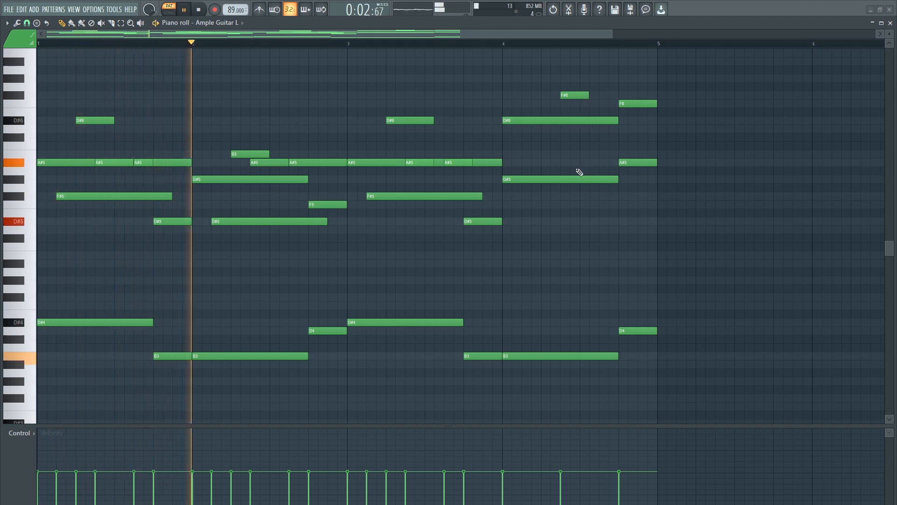
# Step: Shape bar 4's melody with G#6 on beat 2 and F#6 half a beat after it, and audition the result
pyautogui.scroll(3, 578, 171)
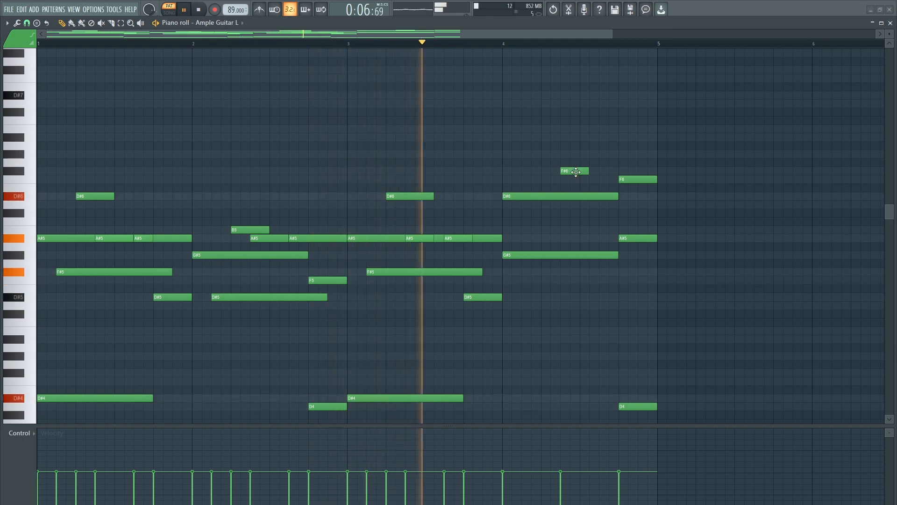
pyautogui.moveTo(576, 168); pyautogui.dragTo(572, 152)
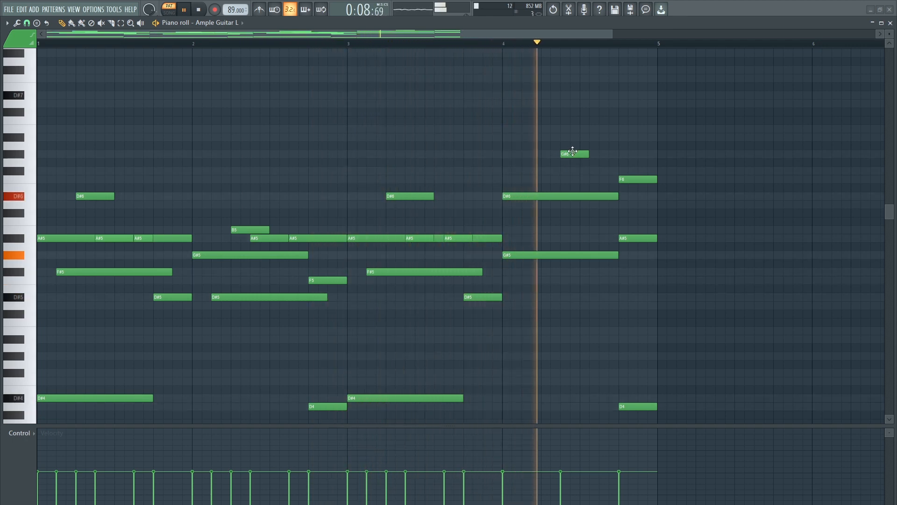
pyautogui.press('space')
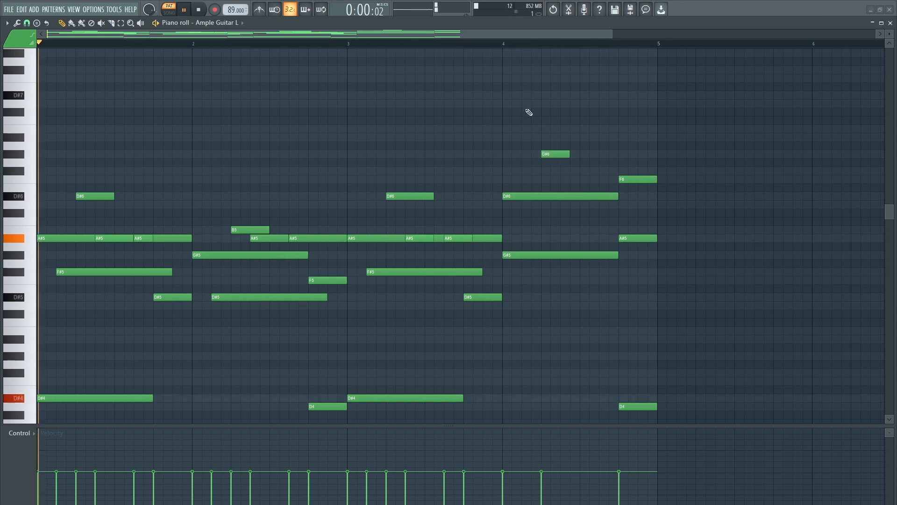
pyautogui.press('space')
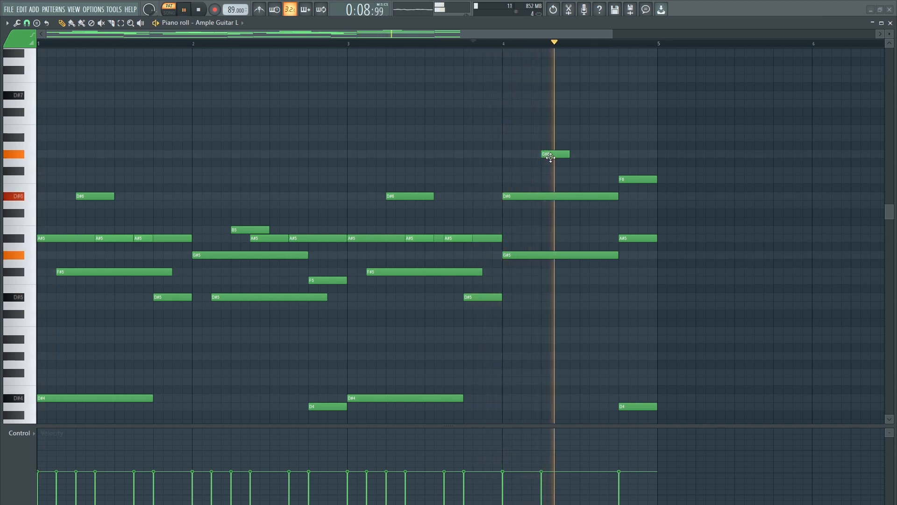
pyautogui.press('space')
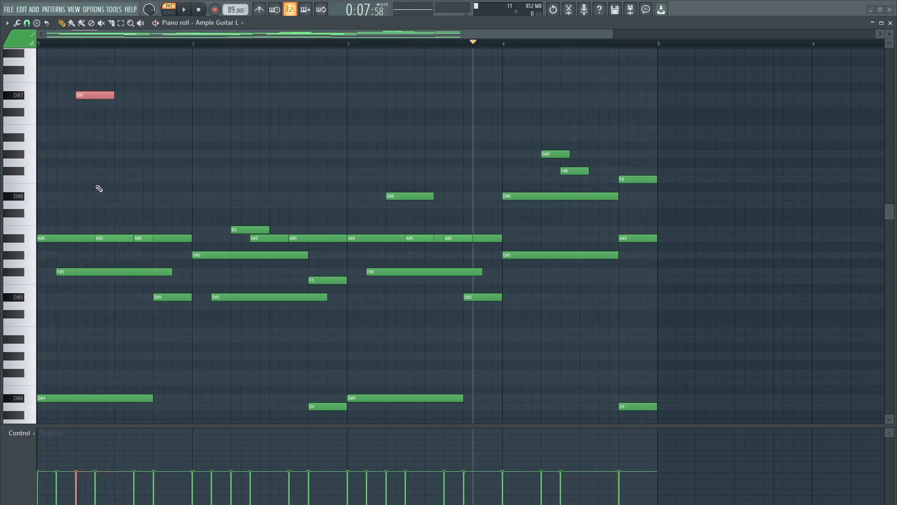
# Step: Lower the high D#7 note on beat 2 of bar 1 to D#6 and play the pattern back
pyautogui.press('space')
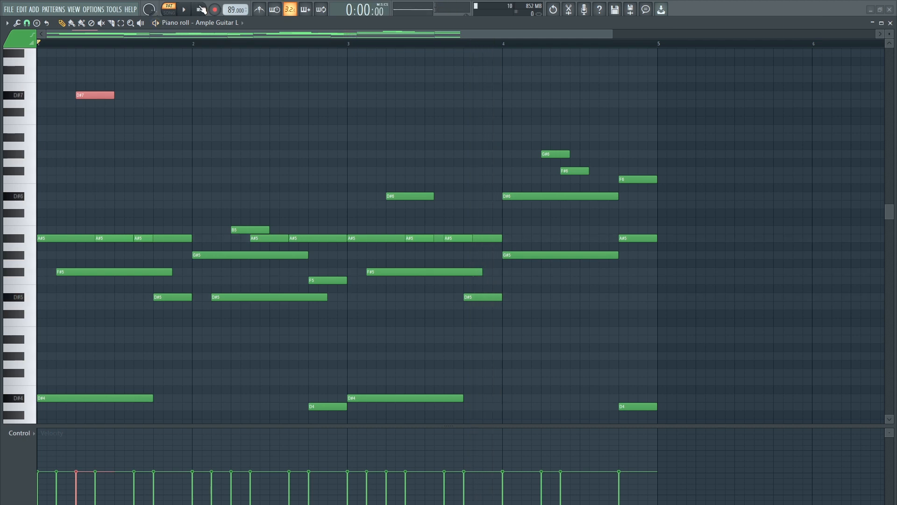
pyautogui.press('space')
pyautogui.press('space')
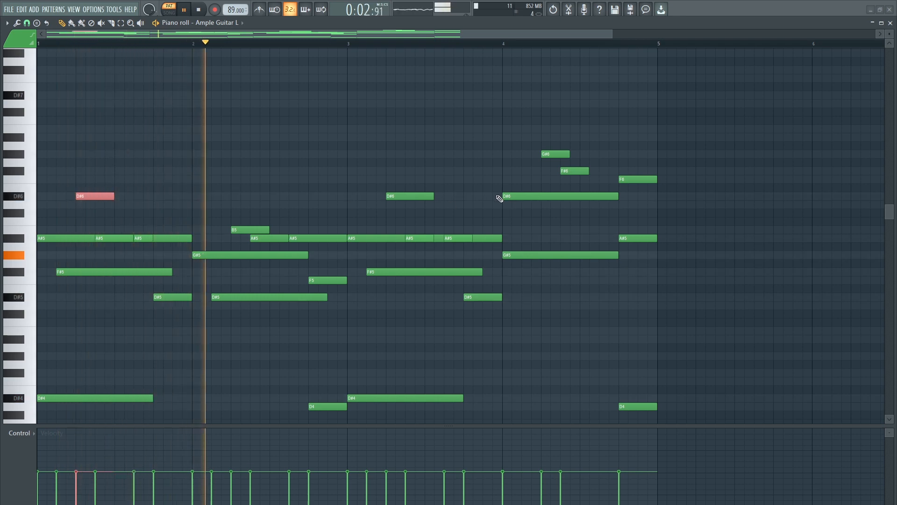
# Step: Add a D#6 melody note on beat 3 of bar 4 and play it back from just before beat 2
pyautogui.click(592, 179)
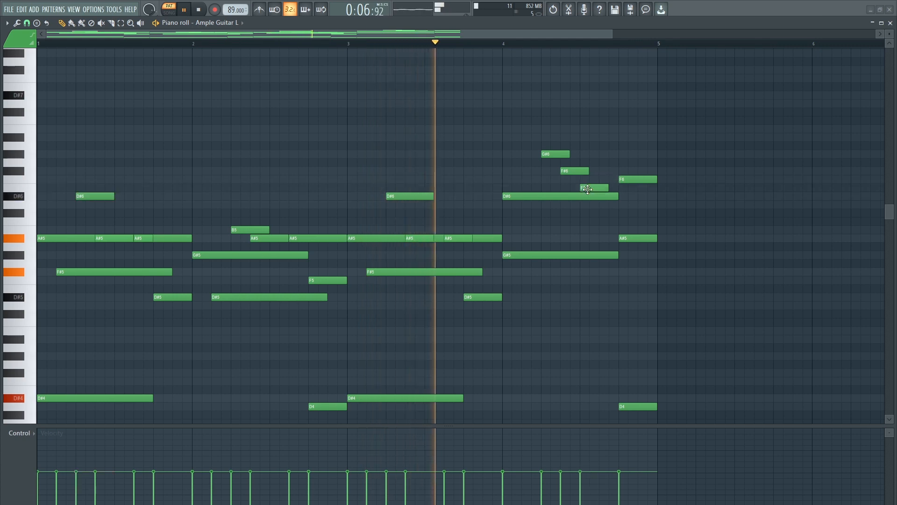
pyautogui.moveTo(593, 179); pyautogui.dragTo(585, 196)
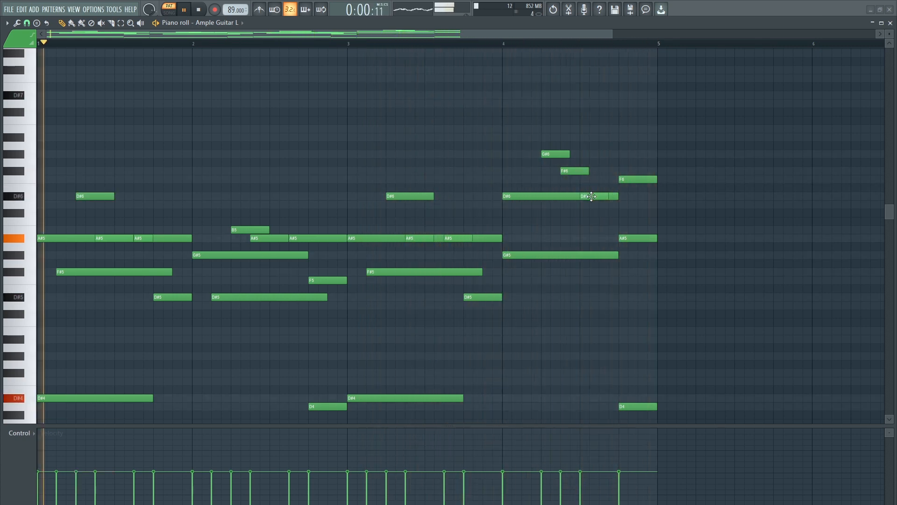
pyautogui.scroll(2, 574, 50)
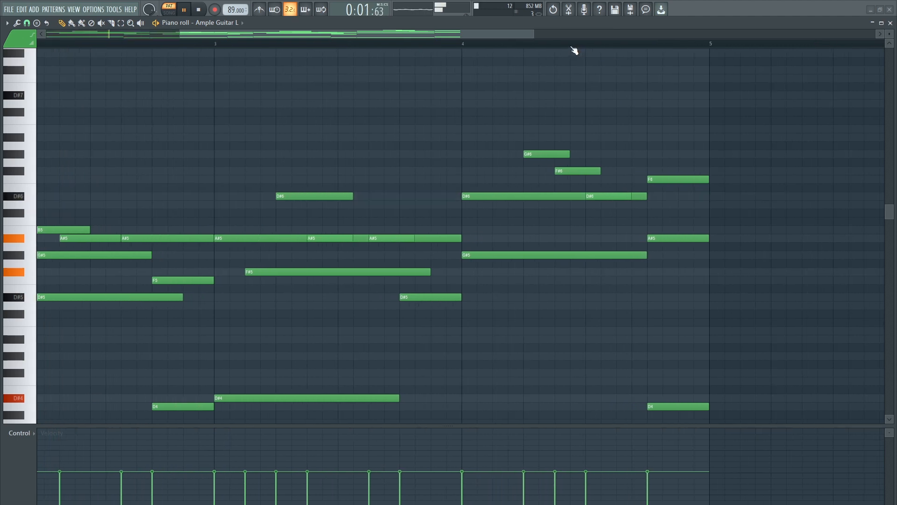
pyautogui.click(516, 45)
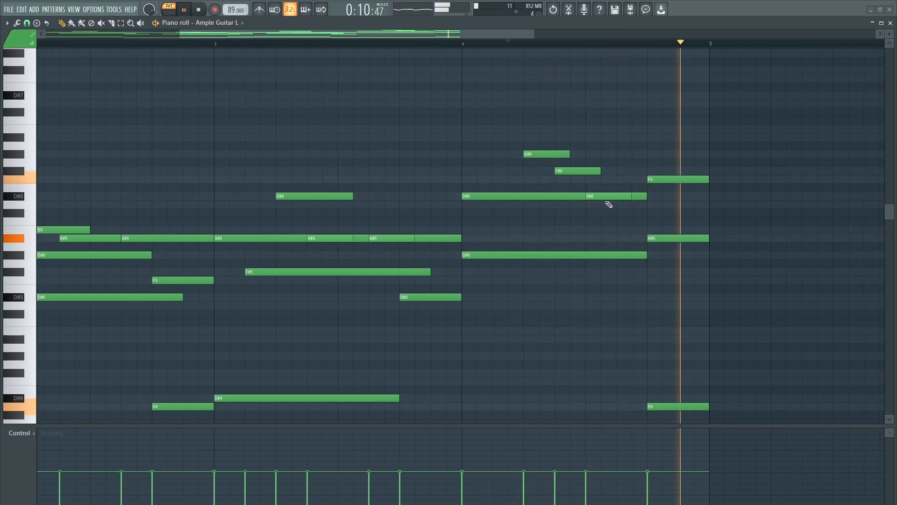
# Step: Place a D6 note just before beat 4 of bar 4, shorten it to about a quarter beat, and audition it
pyautogui.click(638, 205)
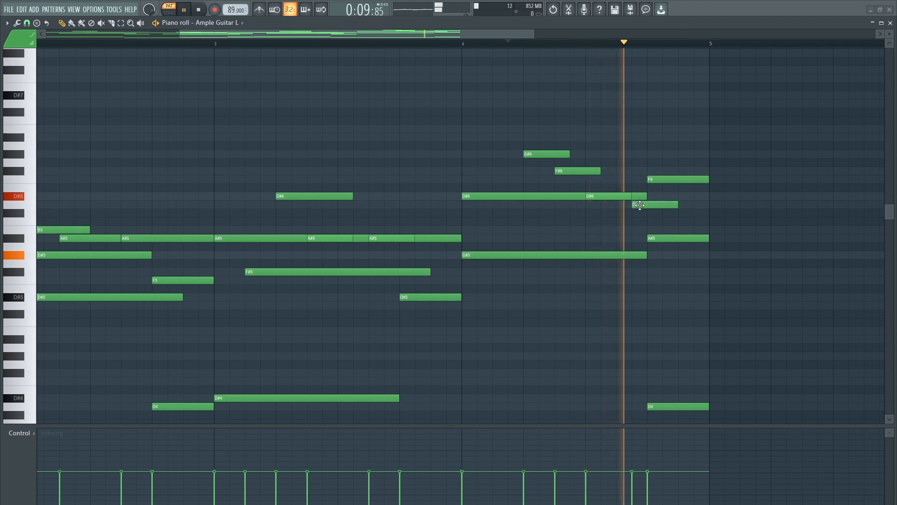
pyautogui.press('space')
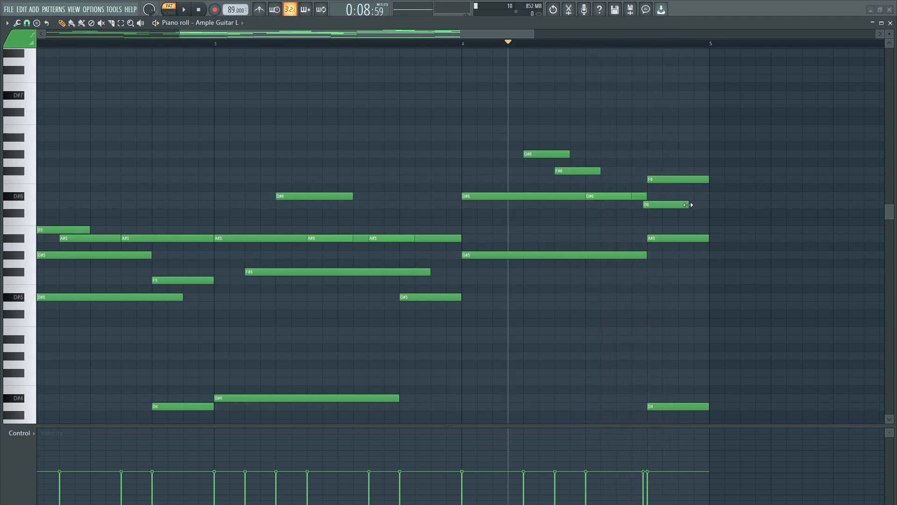
pyautogui.press('space')
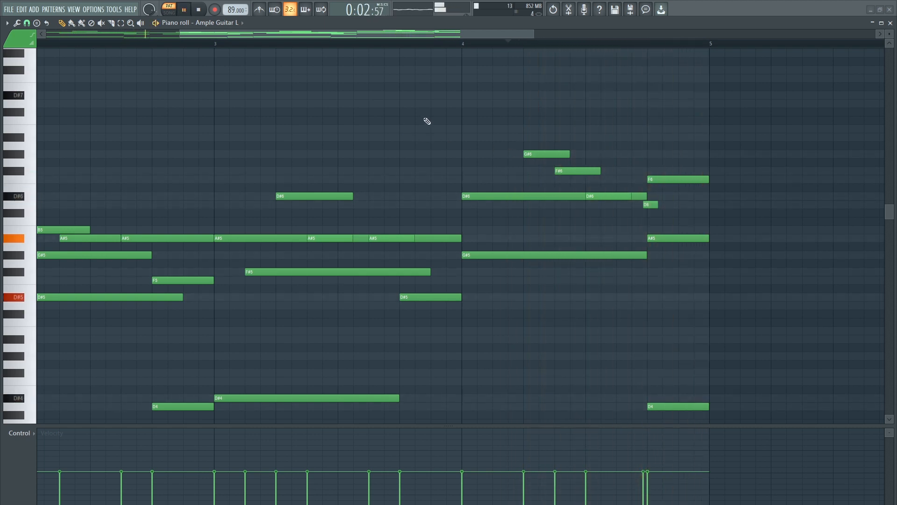
# Step: Select all notes in the pattern and apply the Strum tool to stagger the chord notes
pyautogui.hotkey('ctrl', 'a')
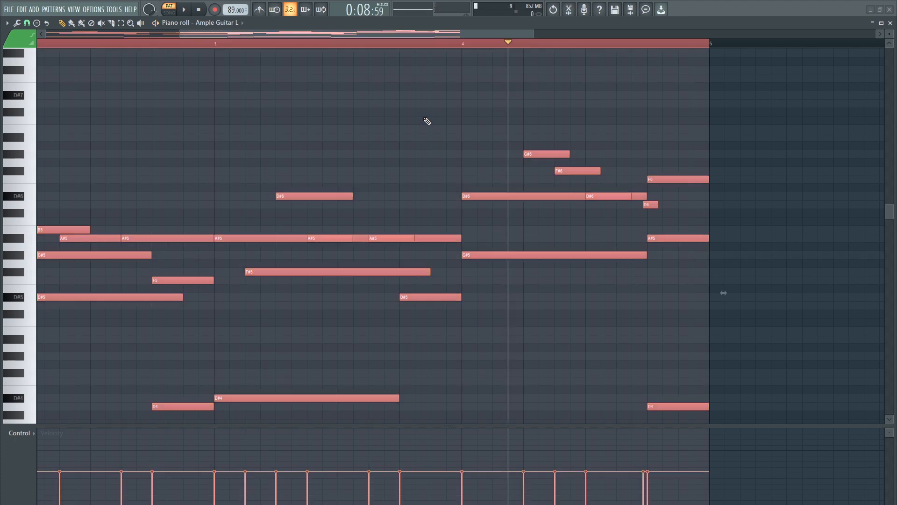
pyautogui.hotkey('alt', 's')
pyautogui.click(515, 292)
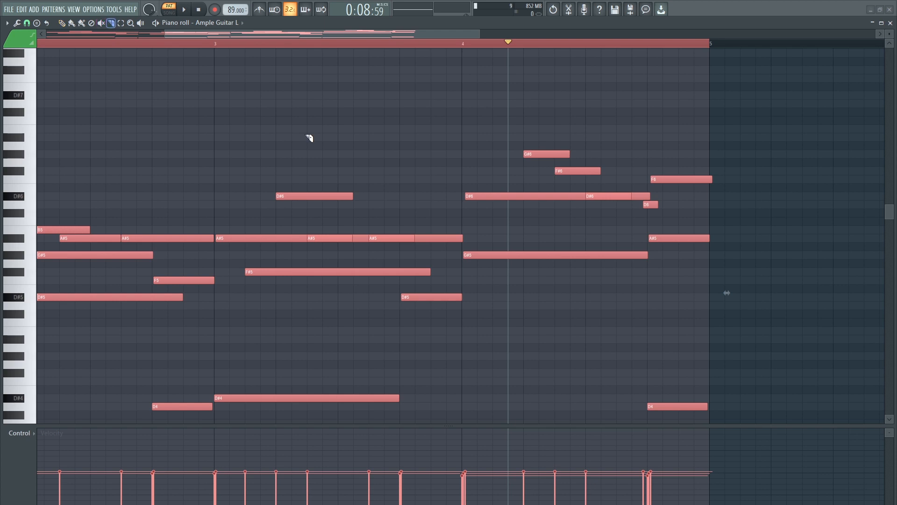
# Step: Cut the note ends overhanging the end of bar 4, delete the leftover slivers, and play the four-bar loop
pyautogui.scroll(-3, 781, 227)
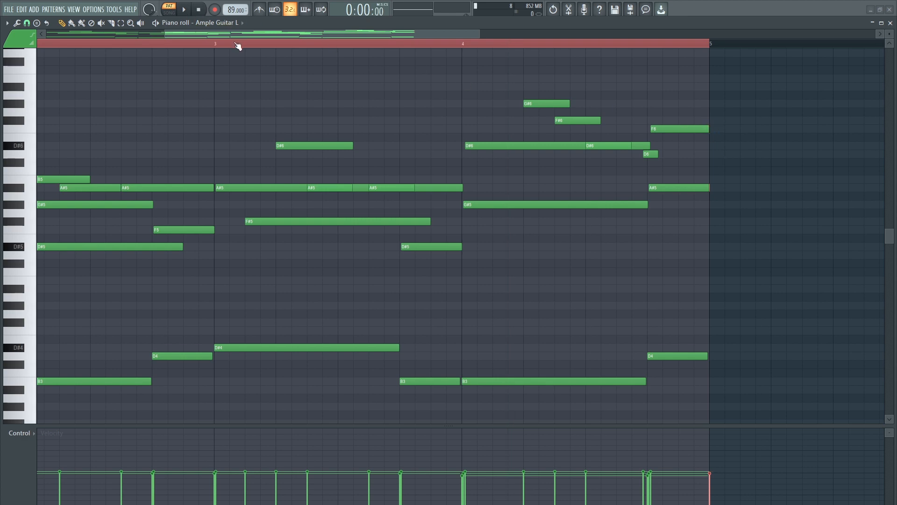
pyautogui.scroll(-5, 237, 45)
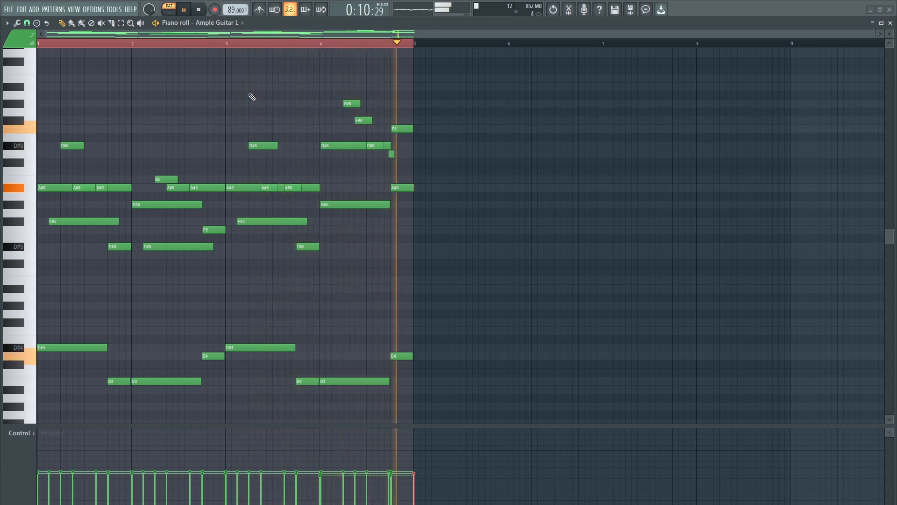
pyautogui.scroll(4, 420, 44)
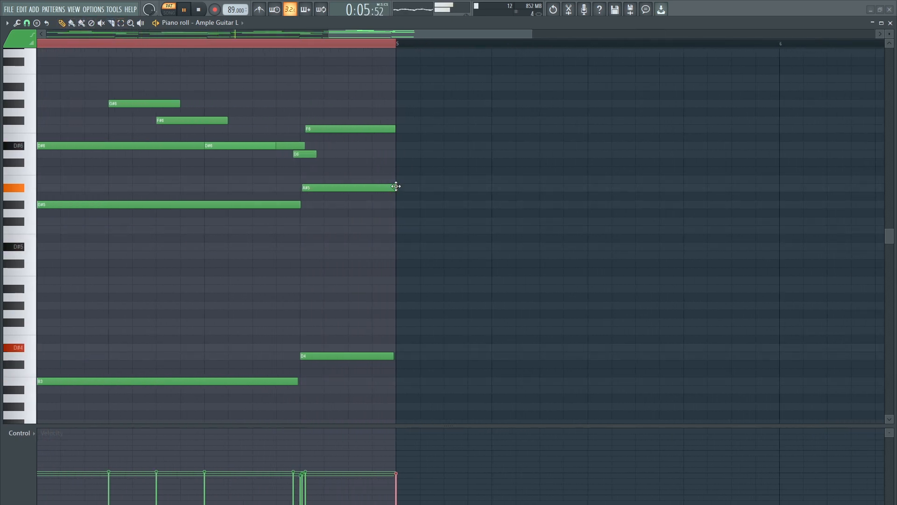
pyautogui.scroll(-4, 373, 46)
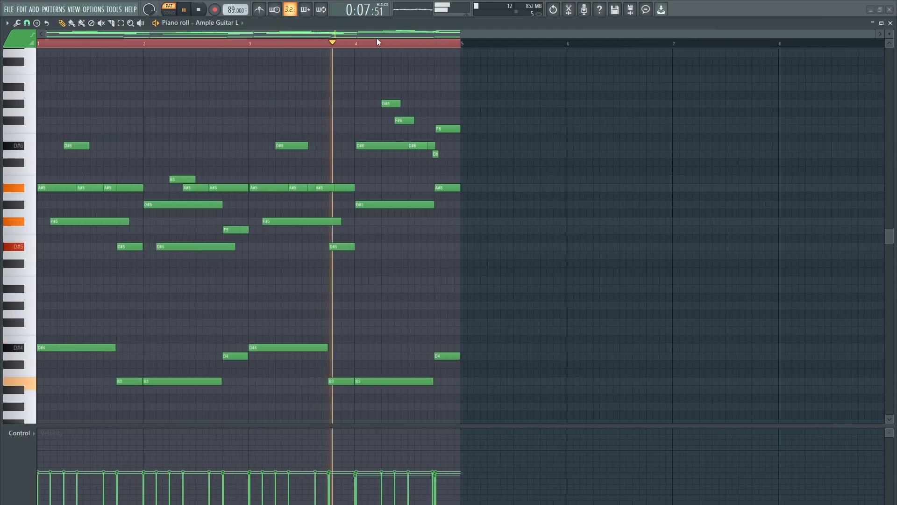